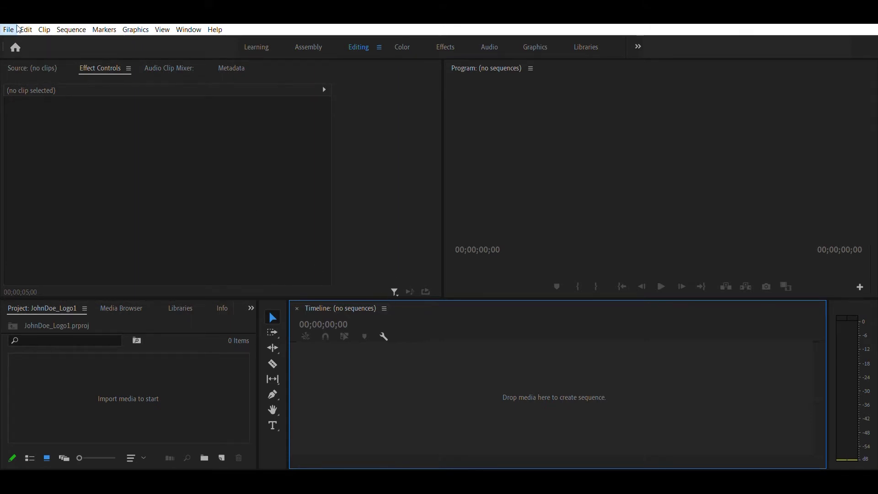
- Import bokeh.jpg, red.png, green.png, blue.png and the two ELE sound files into the project
key(ctrl+i)
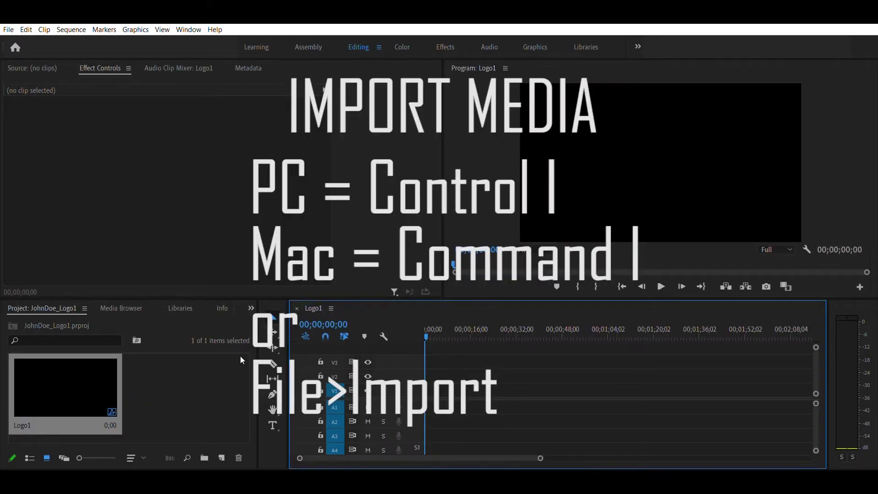
click(200, 381)
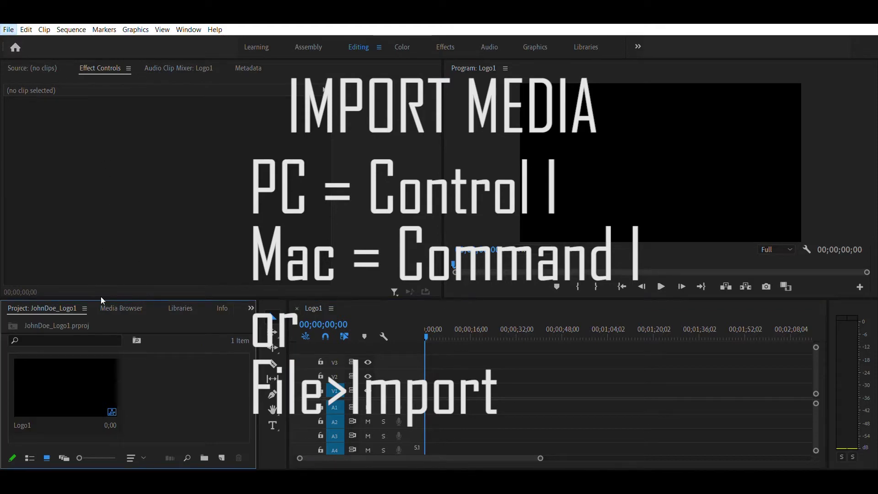
key(ctrl+i)
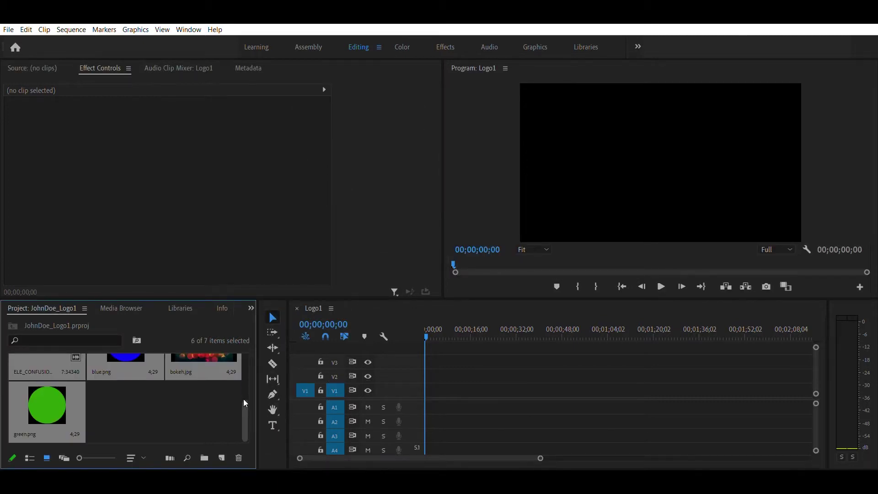
- Place bokeh.jpg on track V1 at the very start of the Logo1 sequence
drag(243, 402, 242, 370)
click(210, 399)
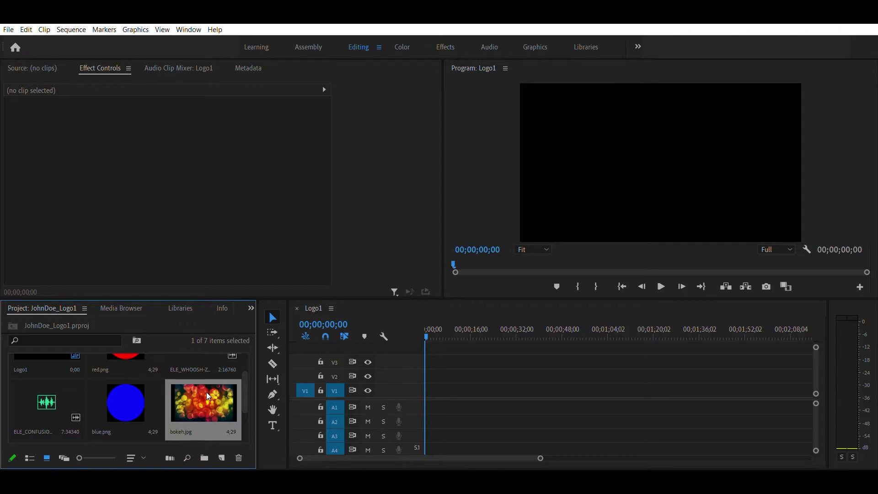
drag(207, 395, 421, 392)
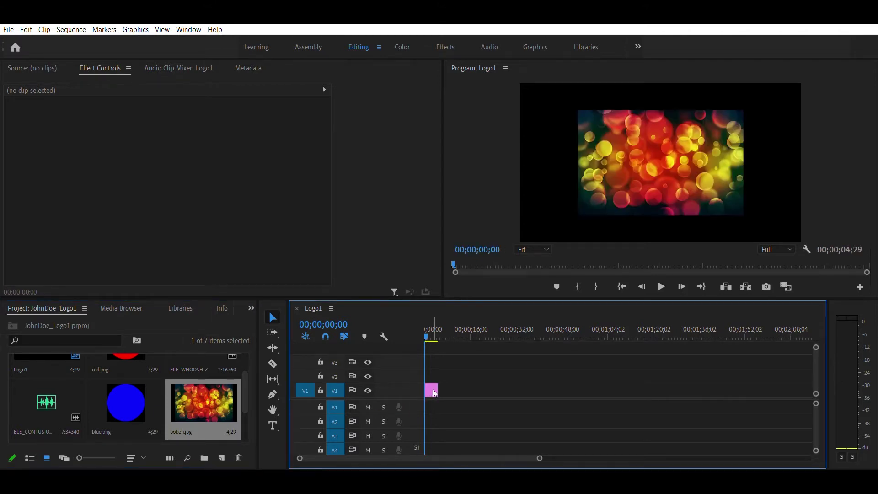
drag(541, 458, 422, 458)
scroll(483, 446, up, 4)
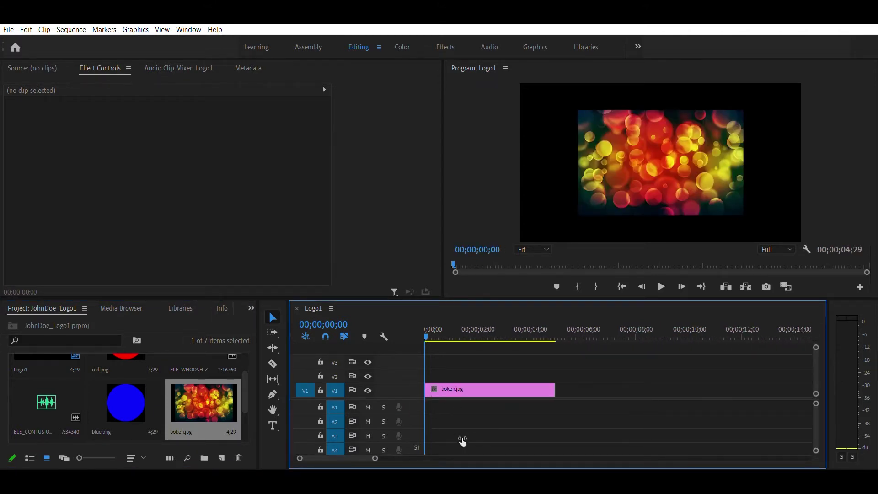
- Extend the bokeh.jpg clip on V1 to a length of 00;00;09;28
mouse_move(649, 318)
mouse_down()
mouse_move(659, 317)
mouse_move(650, 320)
mouse_up()
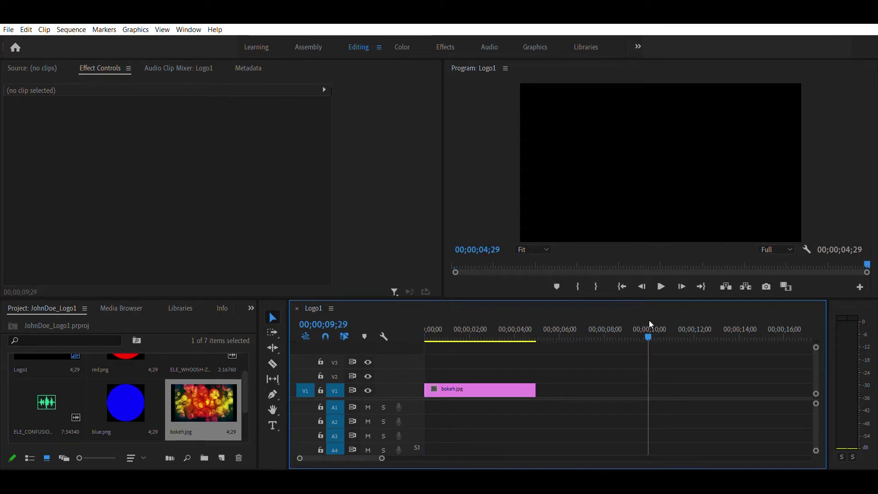
drag(538, 390, 652, 394)
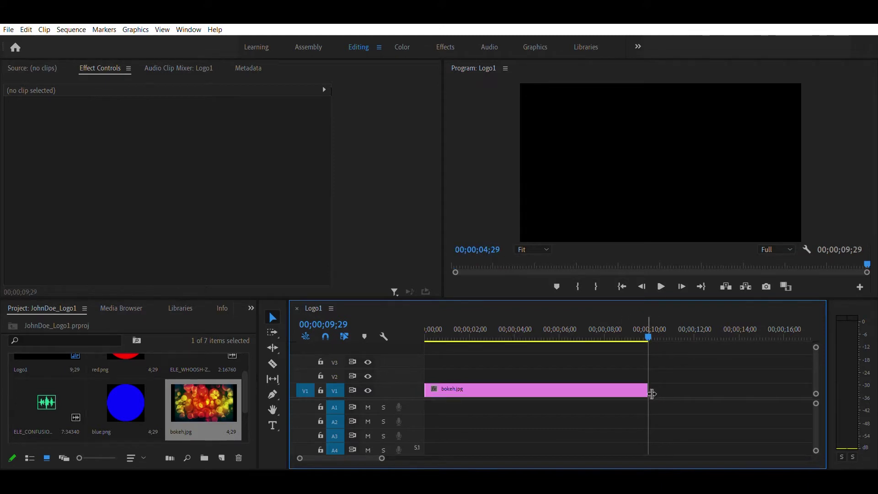
click(542, 388)
click(648, 329)
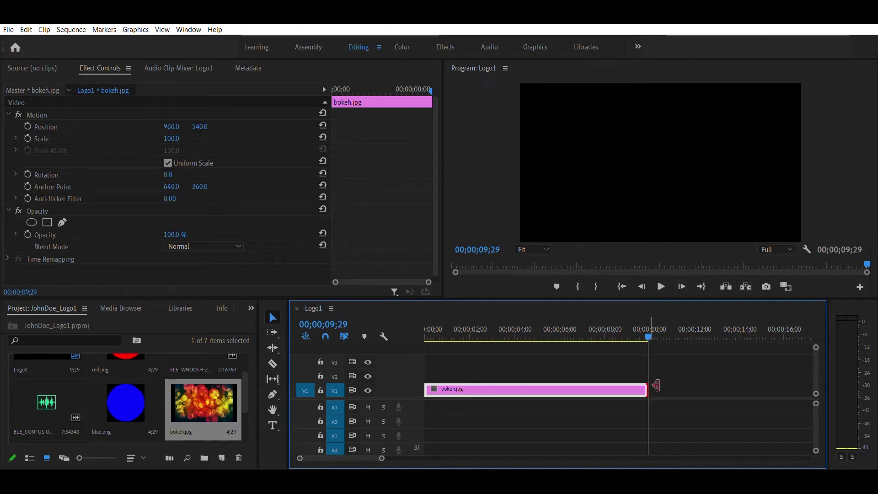
click(645, 330)
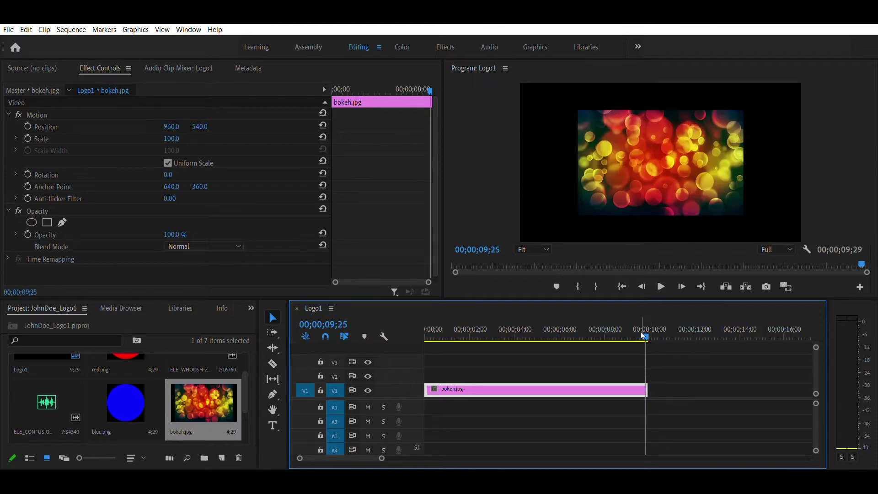
click(648, 328)
key(Left)
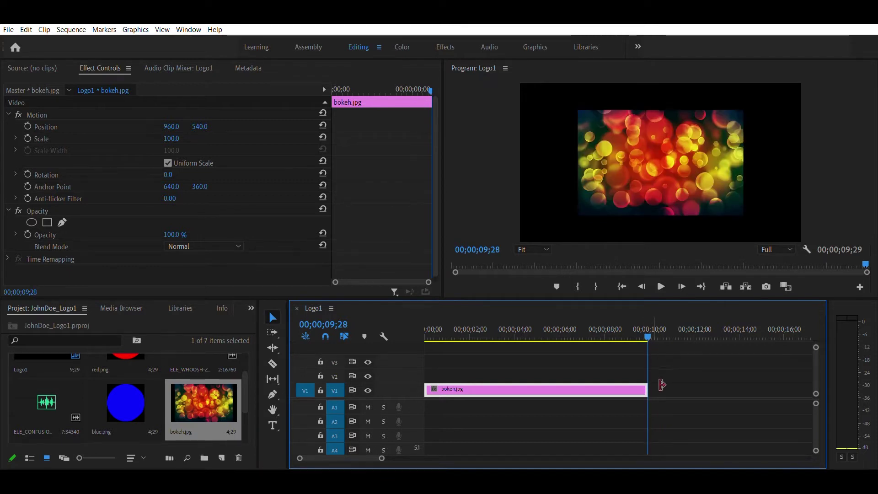
drag(652, 386, 655, 386)
- Shrink bokeh.jpg to a scale of about 72.9 by its corner at the sequence start, and enlarge it to 168.9
click(520, 324)
drag(520, 323, 415, 330)
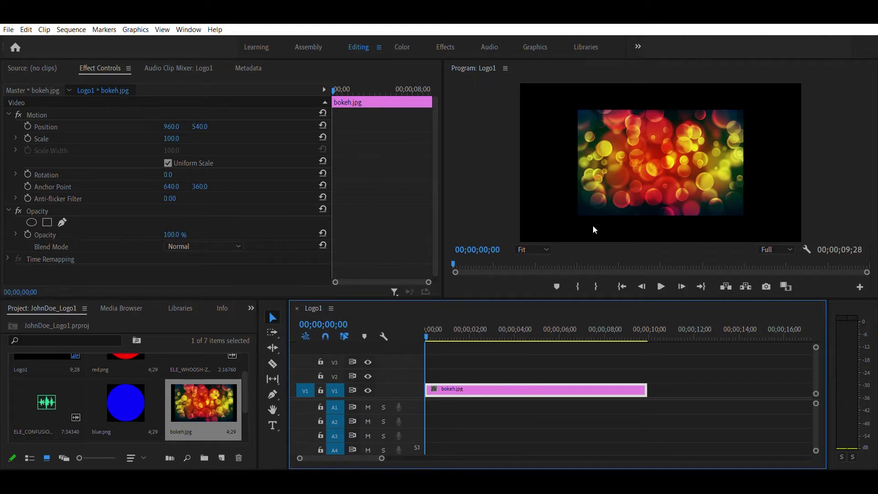
click(482, 377)
click(482, 388)
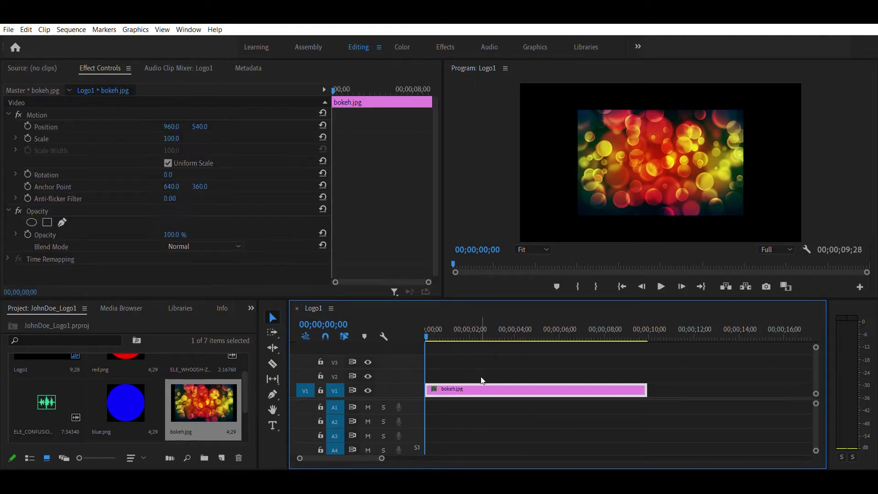
click(640, 172)
drag(578, 215, 521, 250)
drag(567, 219, 594, 200)
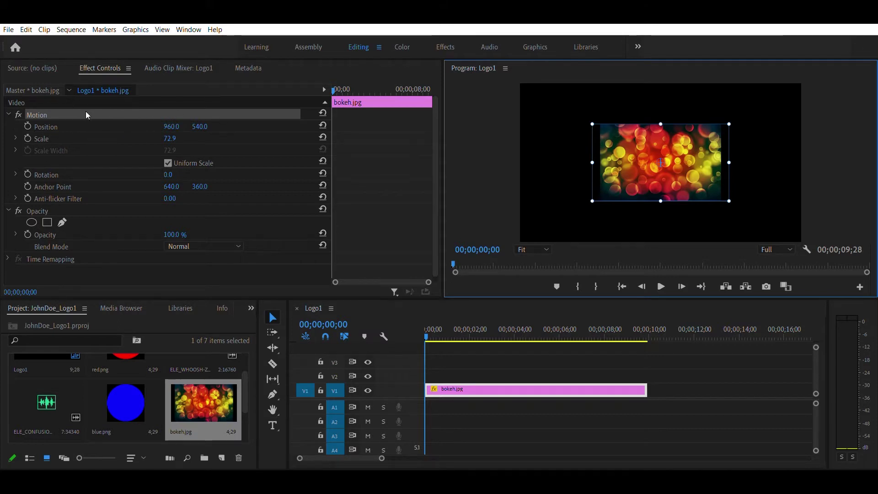
drag(170, 138, 213, 138)
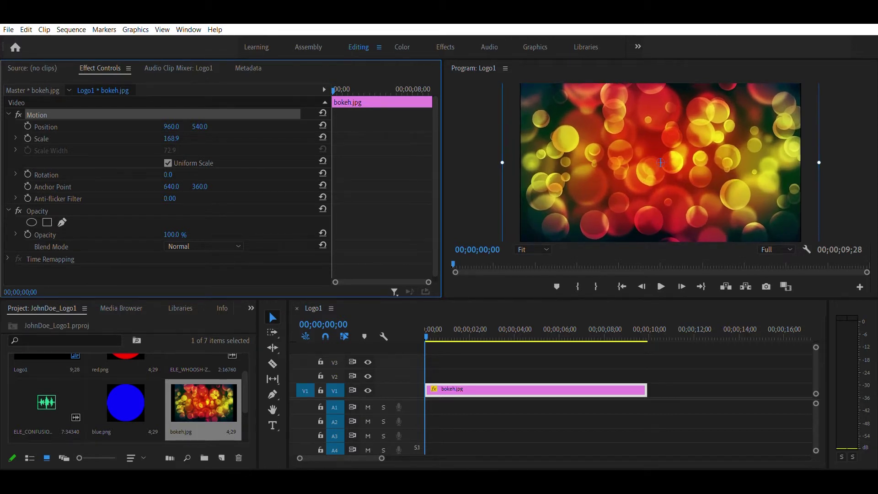
click(138, 408)
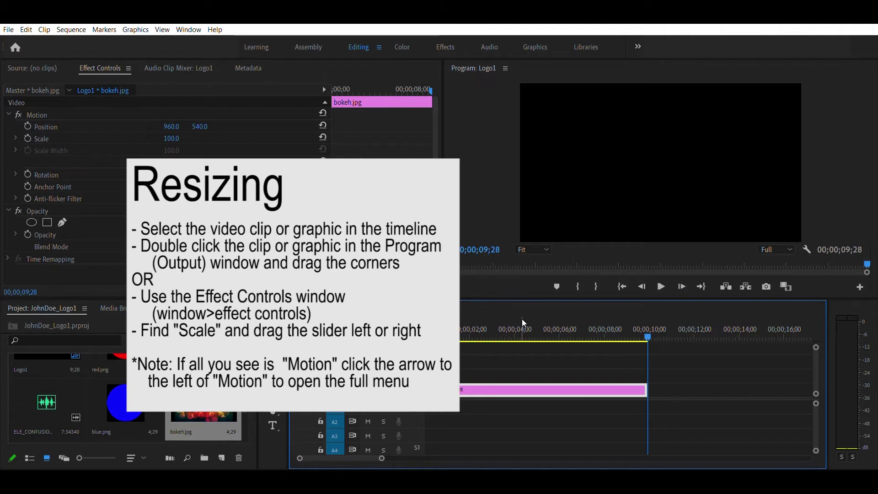
- Return the playhead to the sequence start and shrink bokeh.jpg to about 72.9 scale by its corner in the program view
click(521, 324)
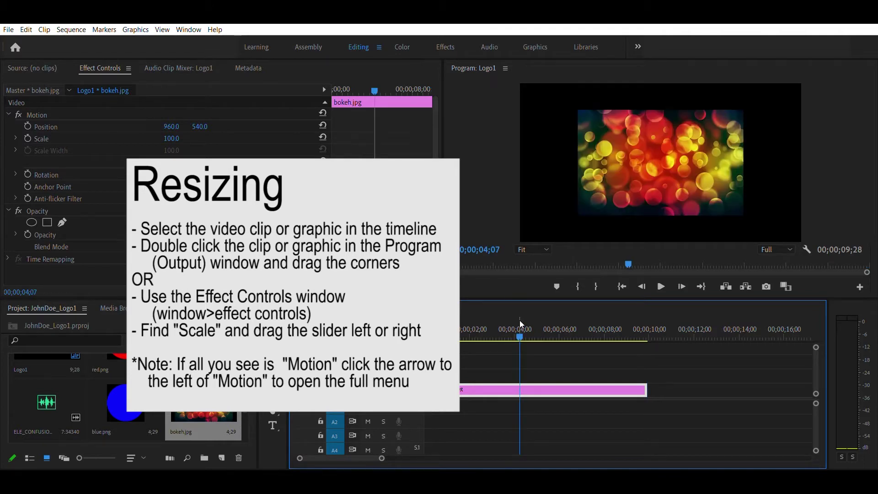
drag(520, 324, 424, 325)
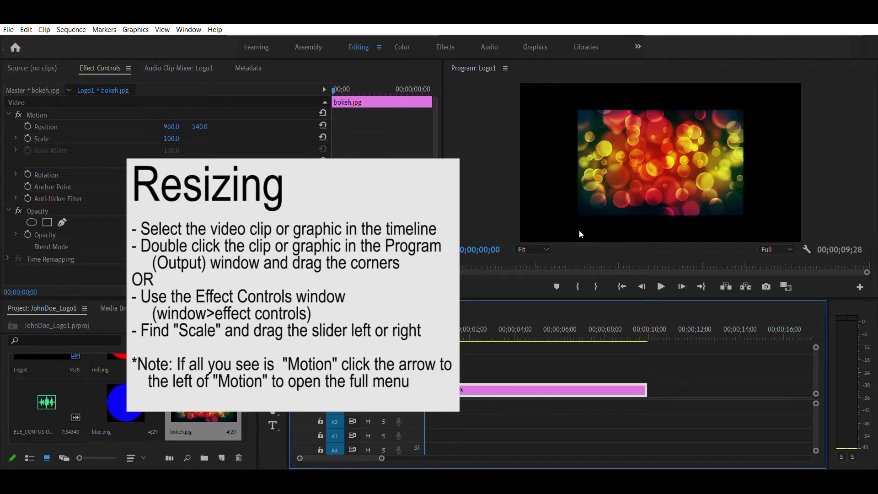
click(471, 366)
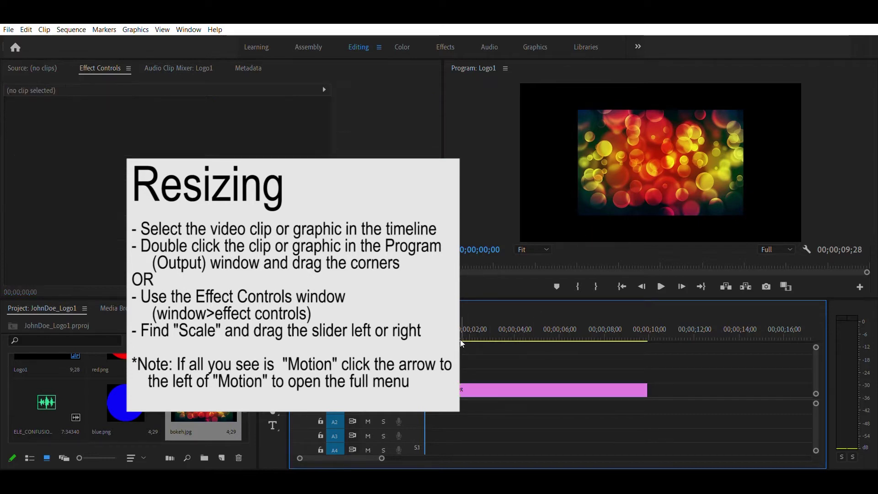
click(481, 389)
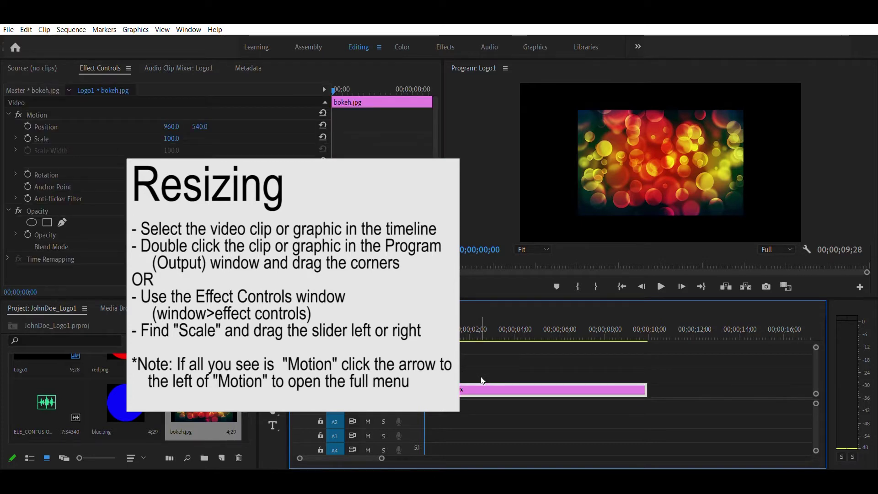
double_click(640, 171)
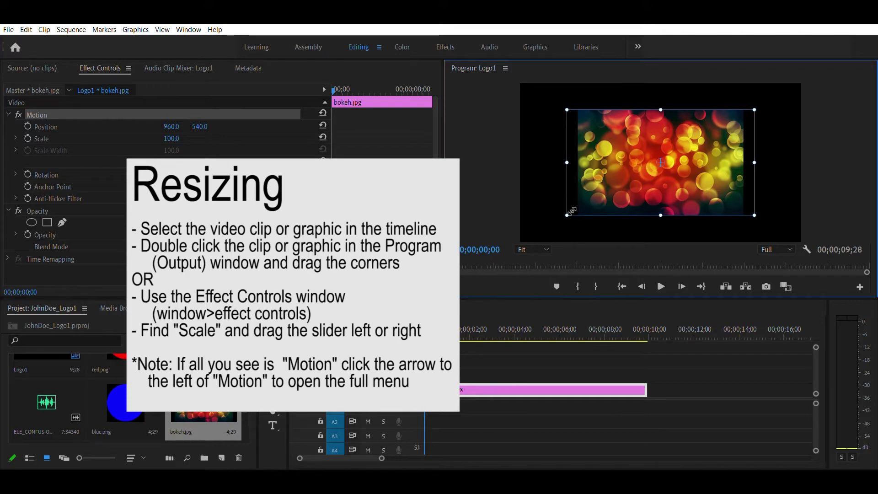
drag(571, 212, 598, 197)
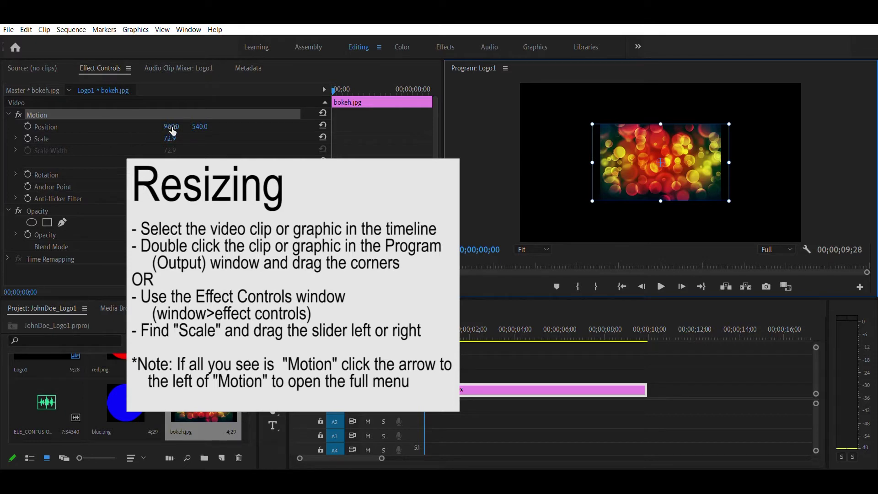
- Increase the Scale of bokeh.jpg to 168.9 so that the image fills the whole frame
drag(170, 138, 196, 138)
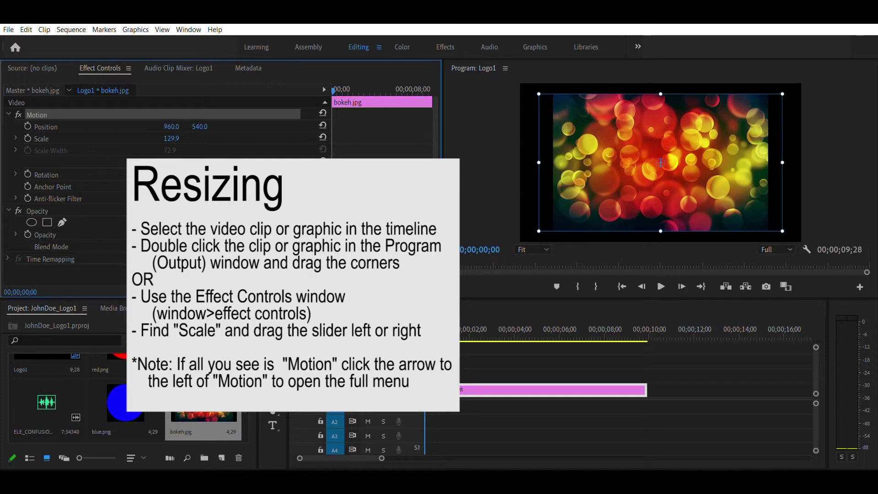
drag(196, 139, 204, 139)
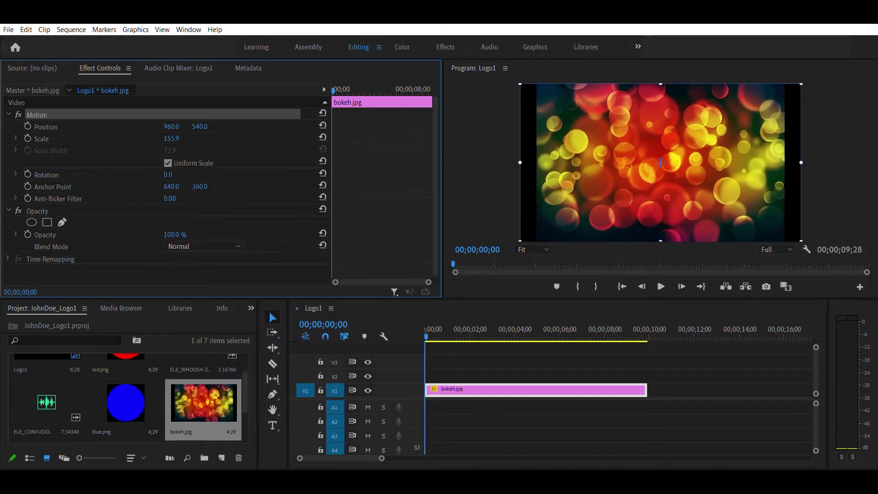
drag(172, 139, 177, 139)
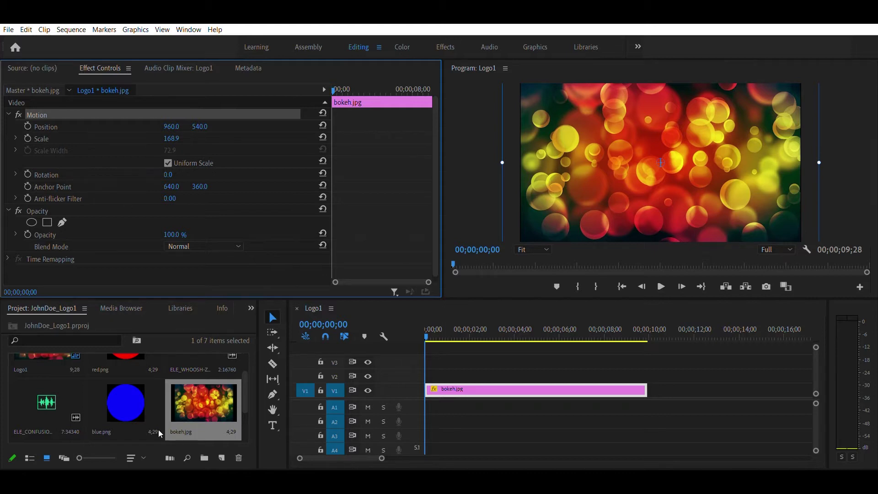
- Stack blue.png on V2, red.png on V3 and green.png on V4 above bokeh.jpg, all starting at 00;00;05;00
click(137, 407)
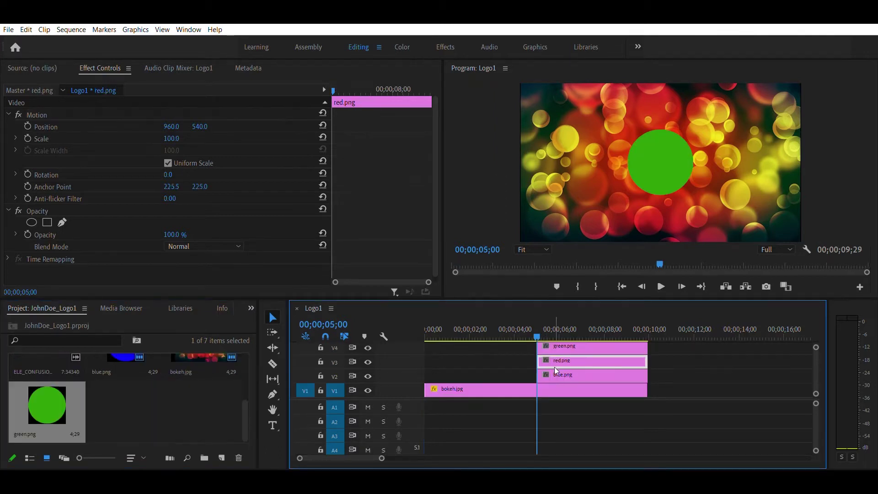
click(553, 374)
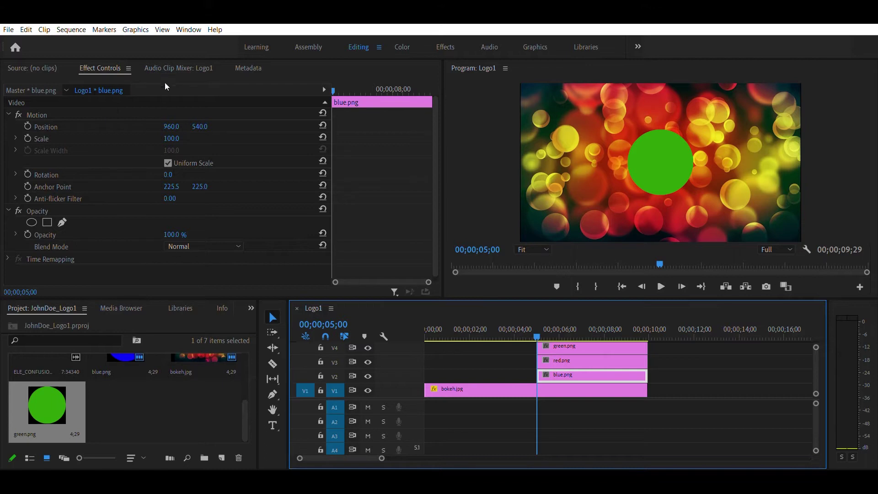
click(541, 389)
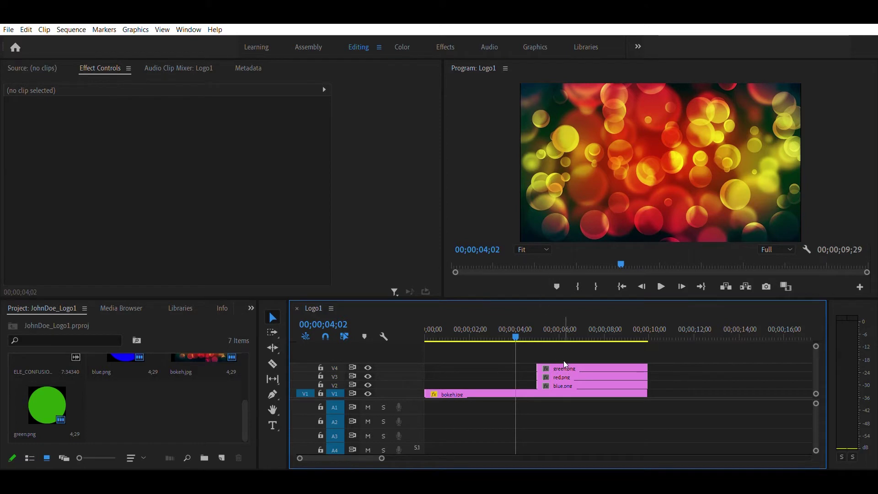
- Move the green.png, red.png and blue.png clips together to the sequence start and return the playhead to 00;00;00;00
drag(536, 351, 612, 384)
drag(572, 365, 503, 367)
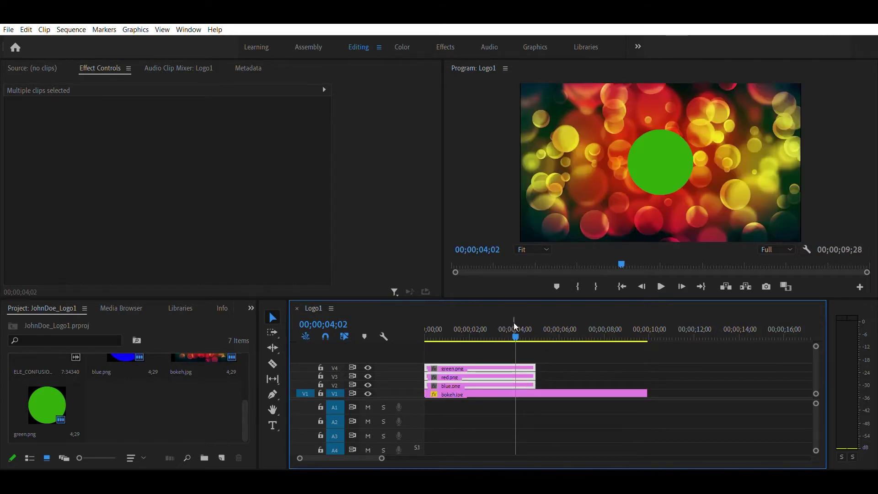
drag(516, 322, 367, 328)
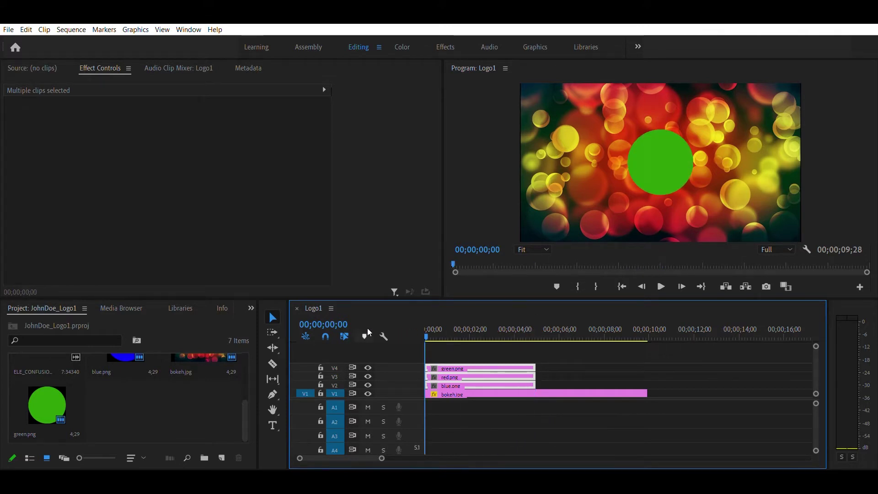
- Try moving the green circle up in the program view to about 932.7, 403.5, and undo the move
click(481, 347)
click(483, 368)
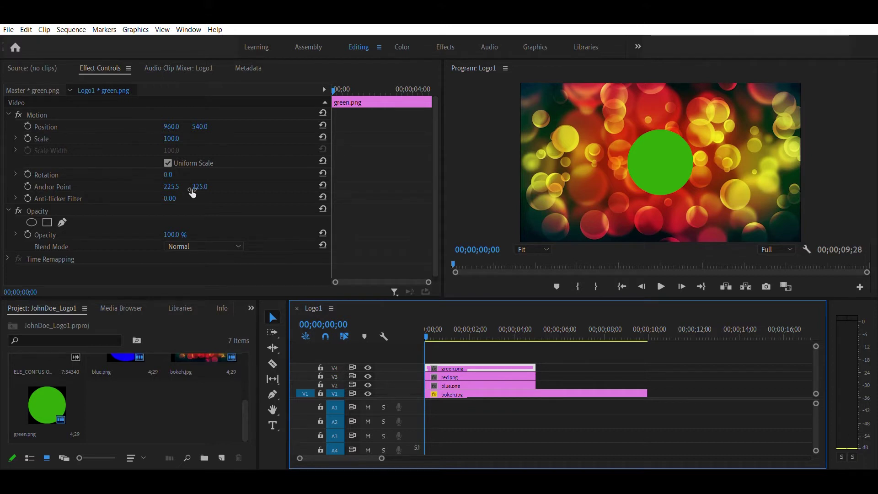
click(658, 150)
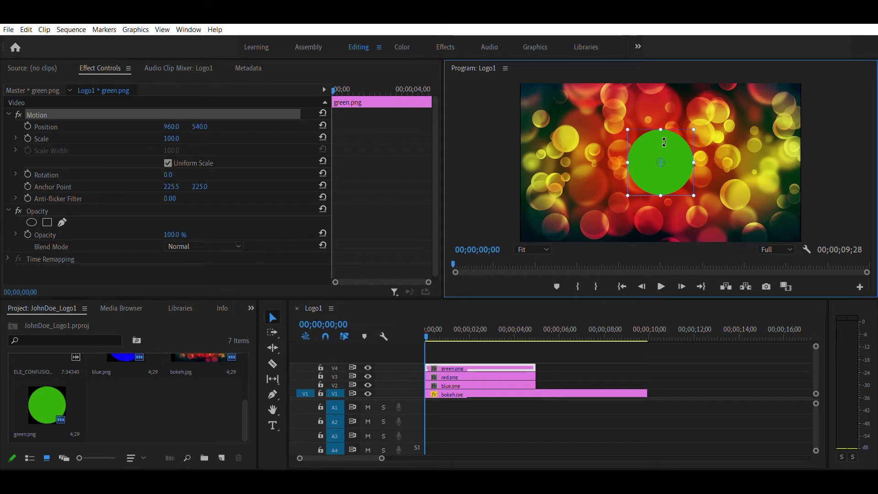
drag(665, 141, 658, 112)
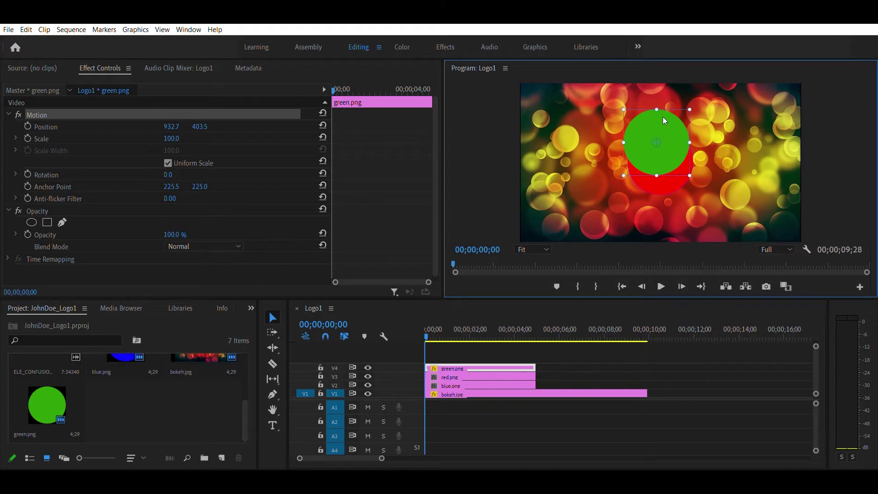
key(ctrl+z)
key(ctrl+z)
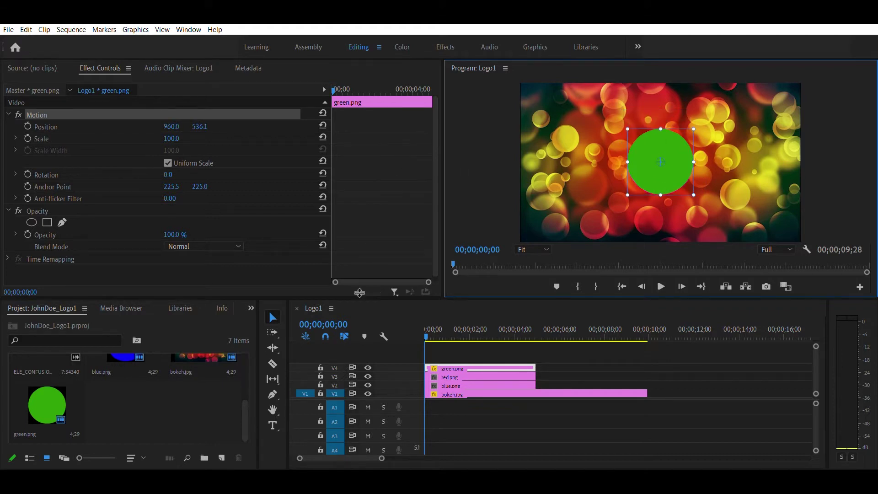
- Set the vertical Position of the green.png clip to about -235.9, placing the circle above the frame
click(204, 117)
drag(200, 127, 10, 126)
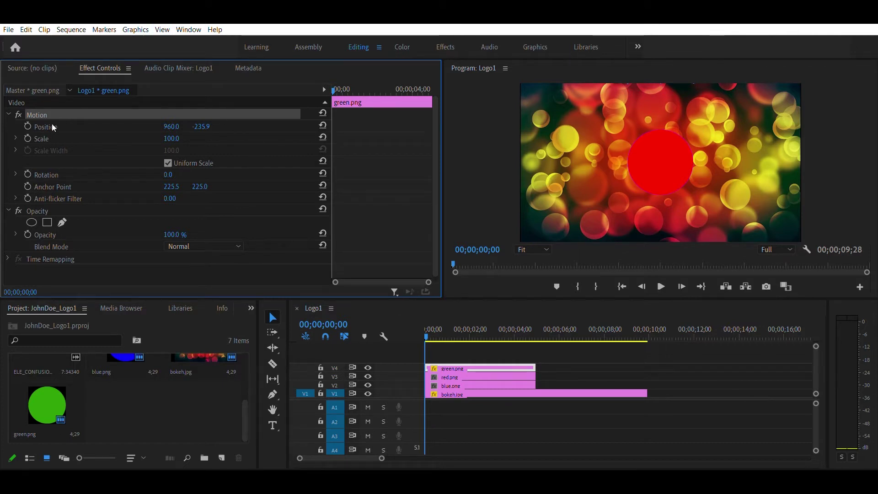
- Keyframe the green.png clip's Position at the sequence start, then set its vertical Position to about 417.1 at 00;00;04;28
click(28, 126)
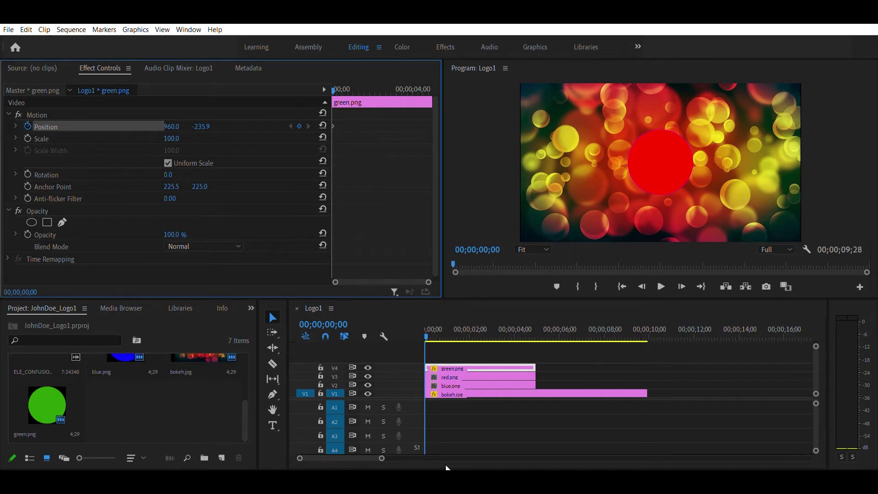
click(426, 326)
drag(426, 326, 471, 327)
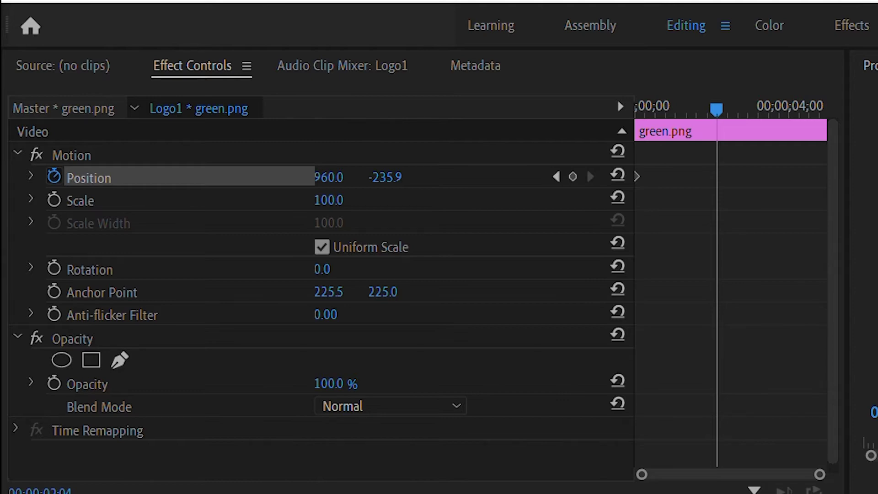
drag(472, 328, 535, 327)
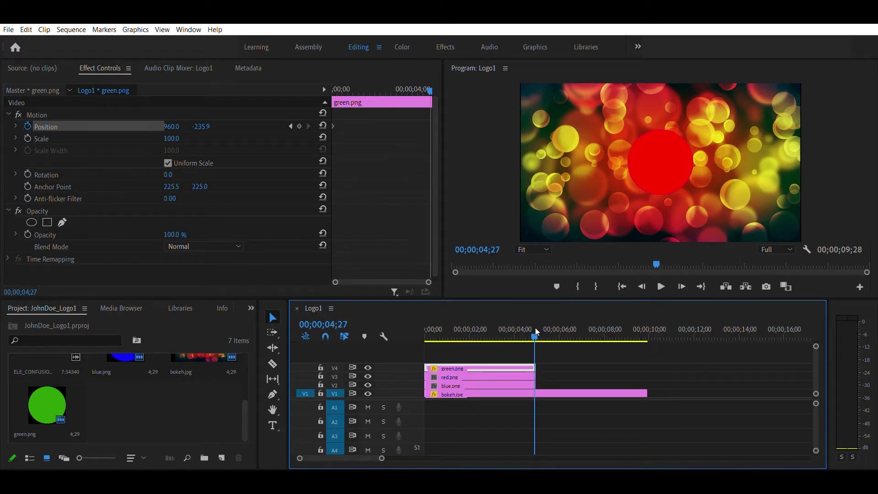
key(Right)
key(Right)
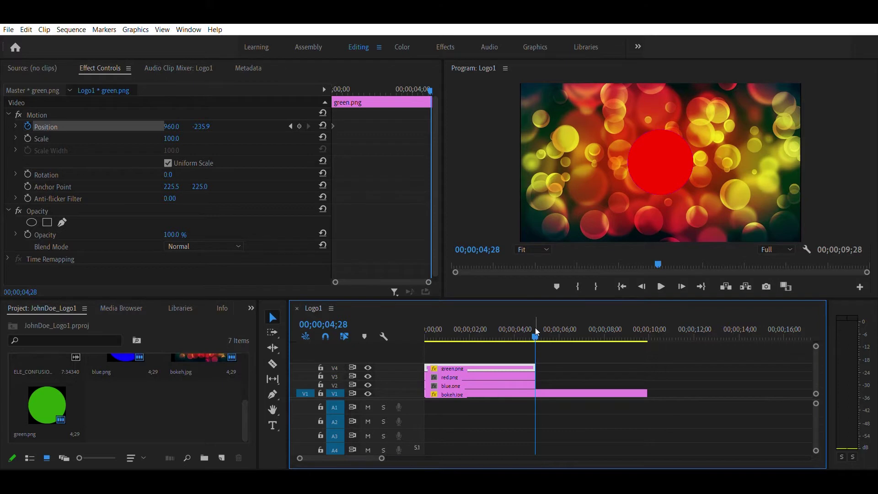
key(Left)
drag(201, 126, 518, 127)
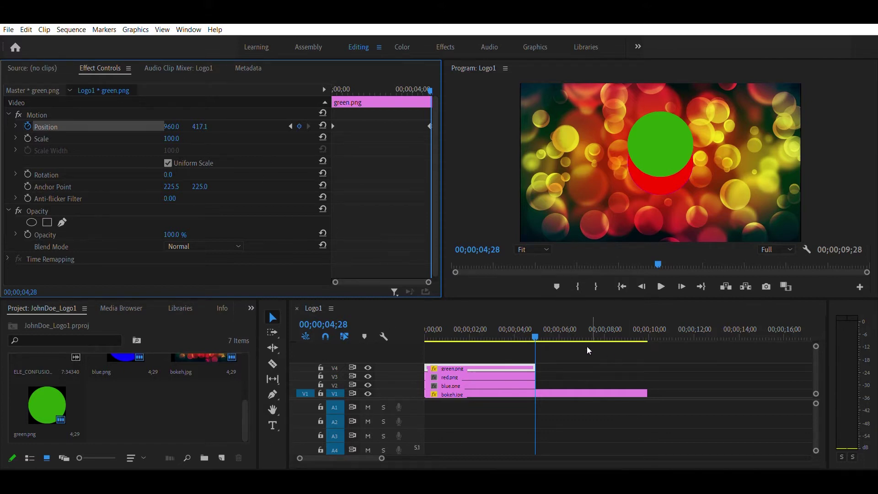
- At 00;00;00;00, move red.png to V4 above green.png and place its circle beyond the frame's lower-left corner at Position about -163.9, 1234.0
click(369, 352)
key(Home)
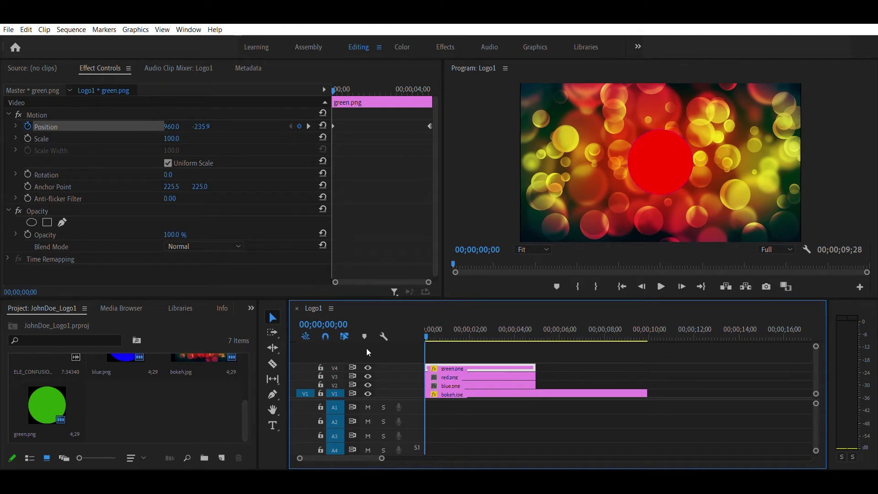
click(439, 378)
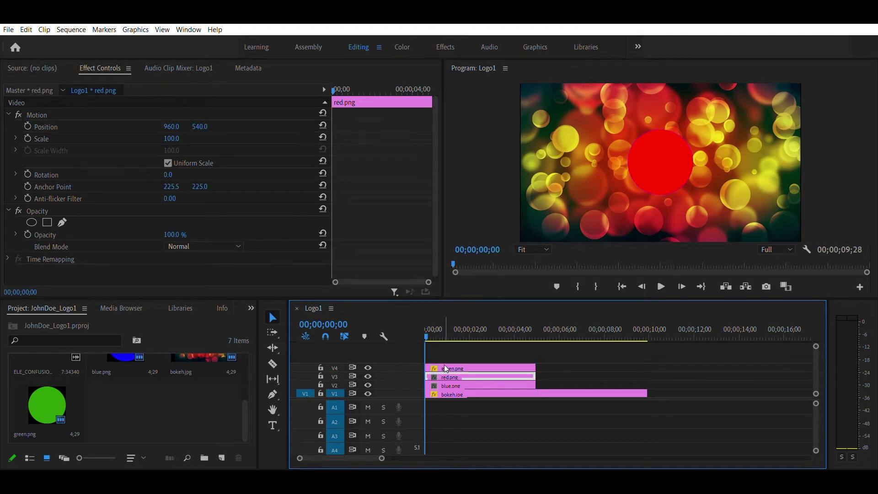
mouse_move(444, 364)
mouse_down()
mouse_move(446, 355)
mouse_move(450, 373)
mouse_move(449, 362)
mouse_up()
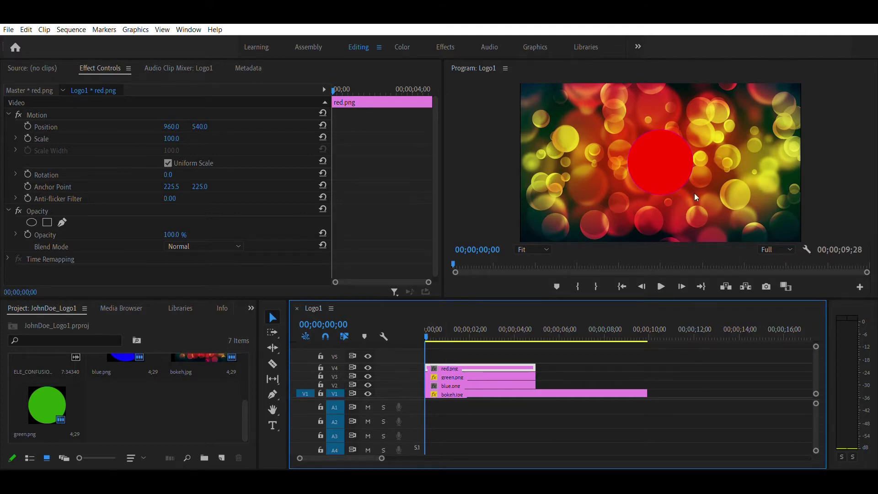
click(652, 159)
drag(658, 162, 492, 263)
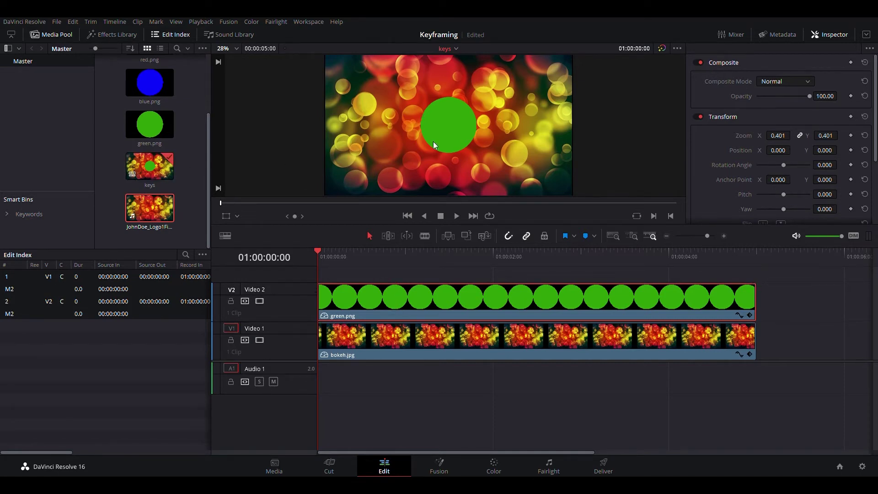
- Switch to DaVinci Resolve, keyframe the green.png clip's Position at 01:00:00:00 and move it beyond the lower-left corner to about -1153.69, -737.647
click(507, 340)
click(503, 307)
click(851, 151)
click(228, 216)
drag(438, 134, 289, 234)
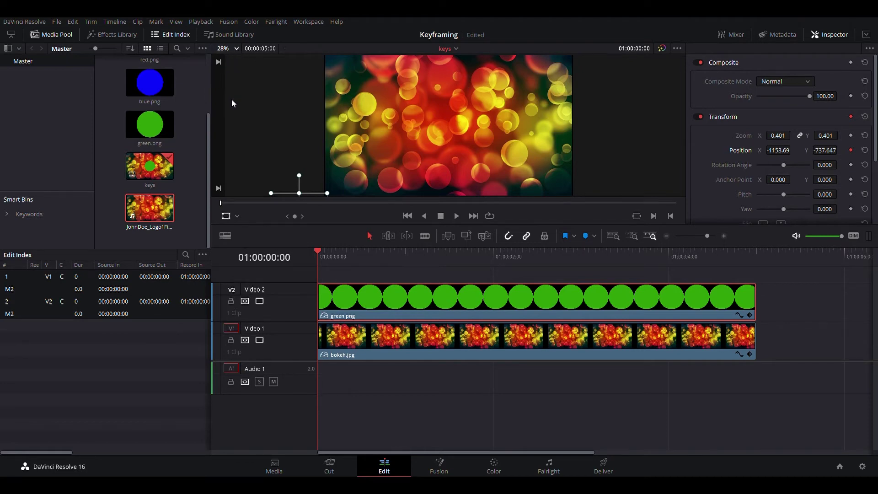
- At 01:00:02:05, move the green circle to the middle of the frame, at Position about -18.111, 6.353
scroll(230, 84, down, 2)
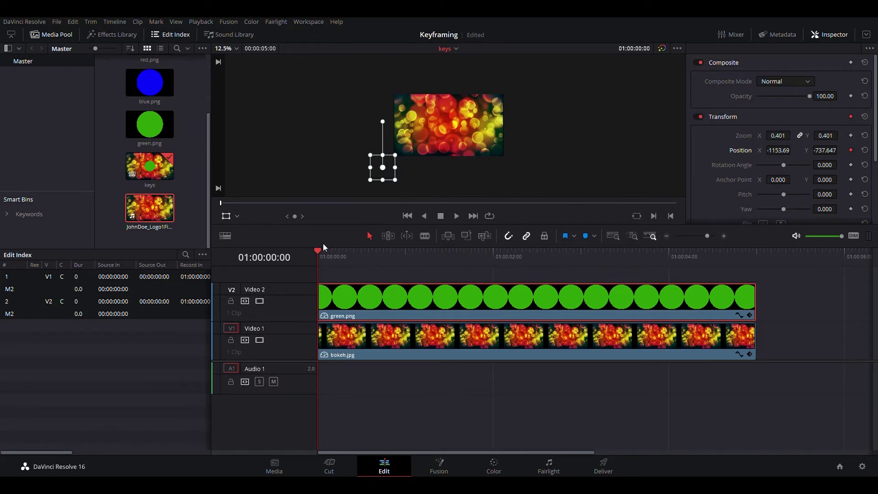
drag(319, 252, 511, 254)
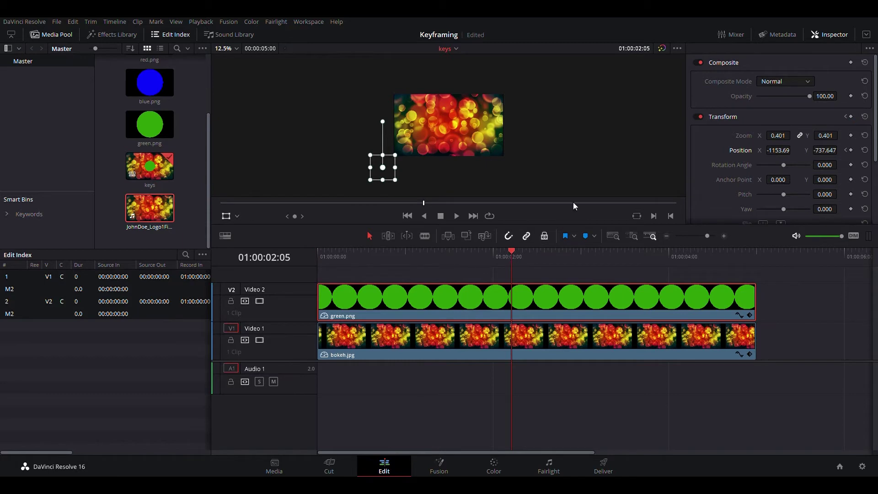
drag(389, 173, 454, 130)
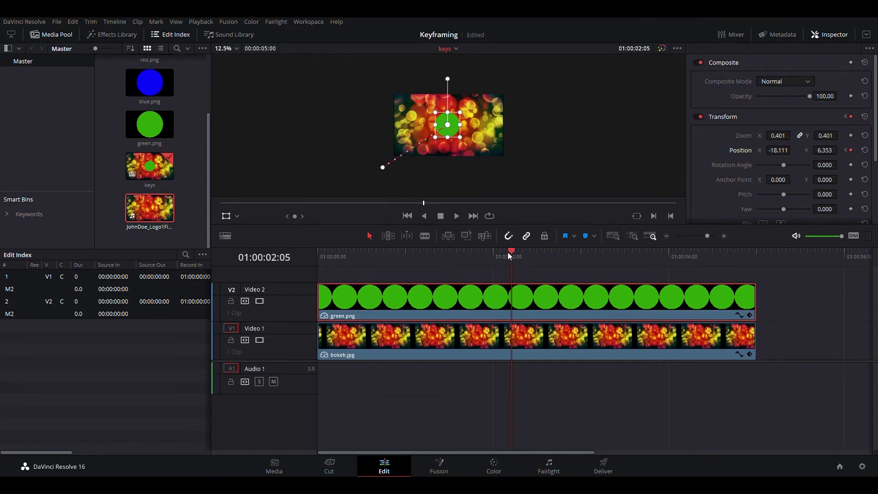
- Play back the green circle's movement from the start of the timeline
drag(514, 253, 321, 268)
key(space)
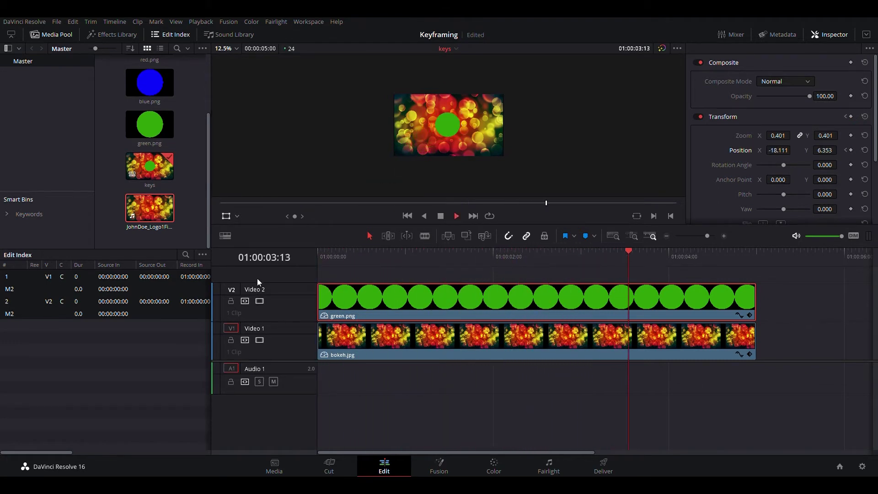
key(space)
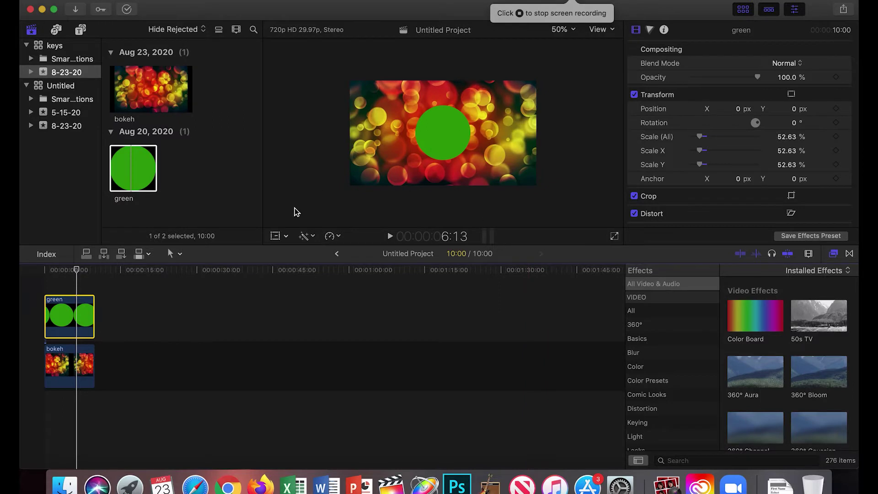
- Switch to Final Cut Pro, move the green circle off-frame to about -834.6, -546.7 px at the timeline start and keyframe its Position
drag(77, 270, 47, 269)
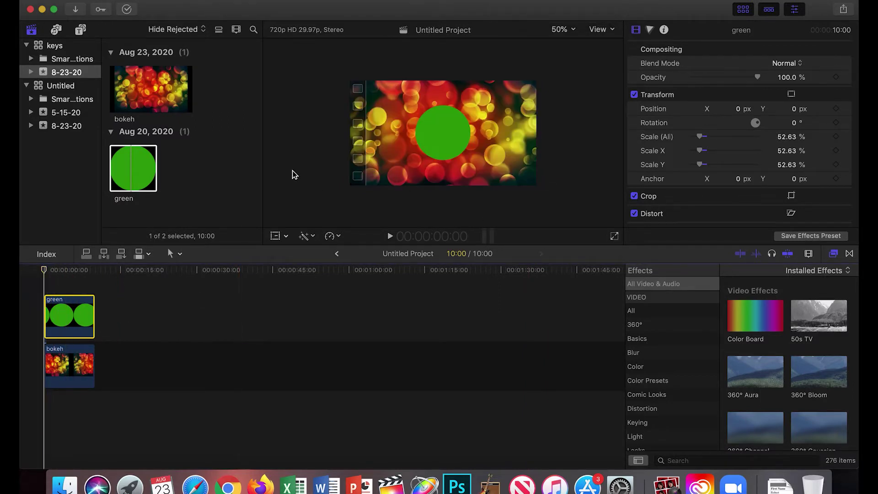
click(276, 235)
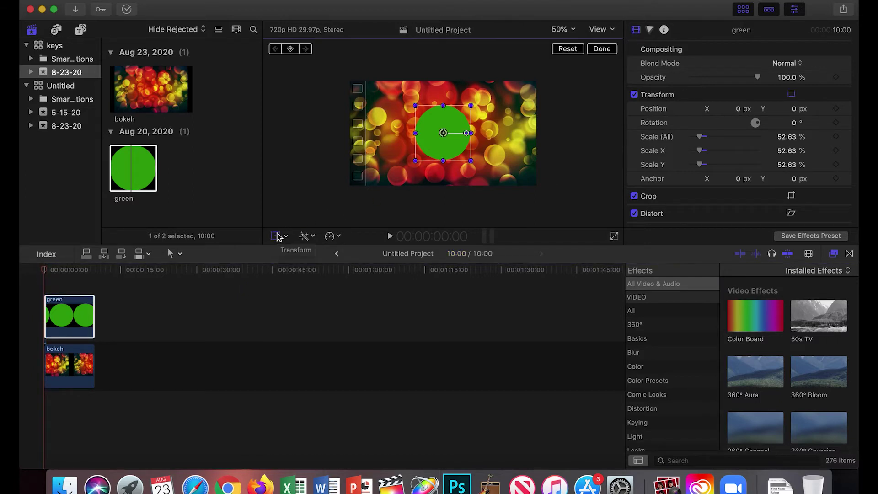
drag(444, 149, 319, 229)
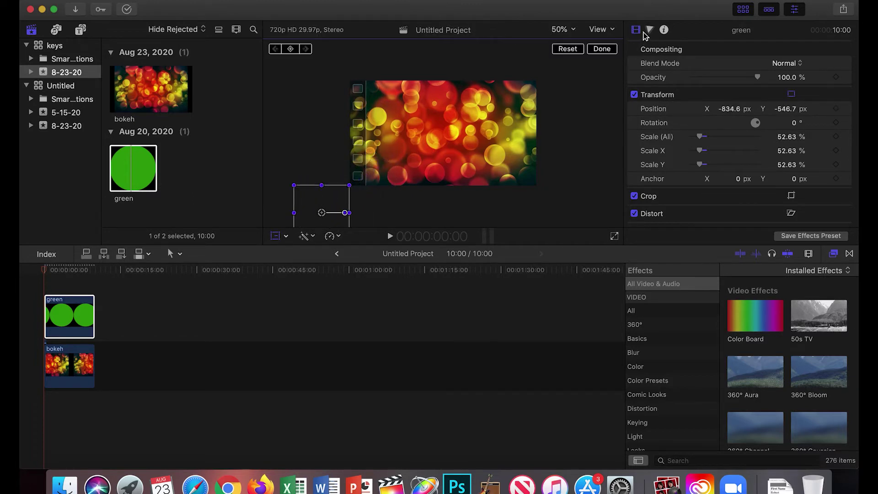
key(super+6)
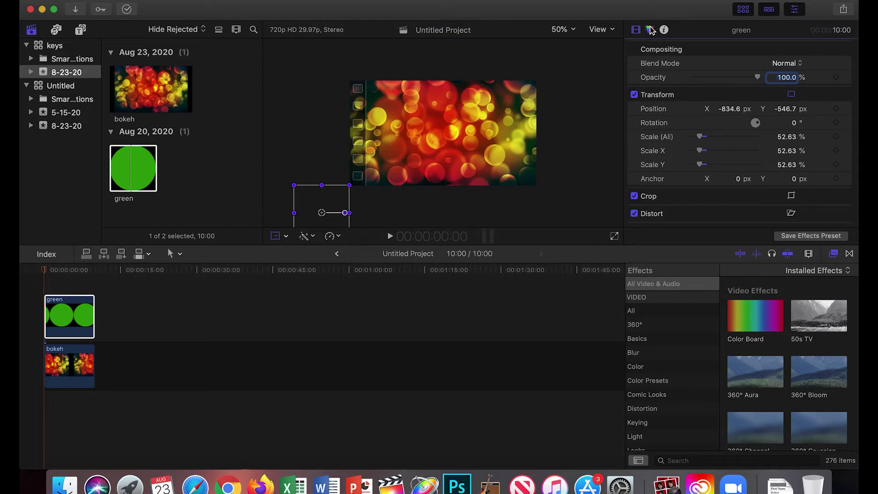
key(ctrl+super+4)
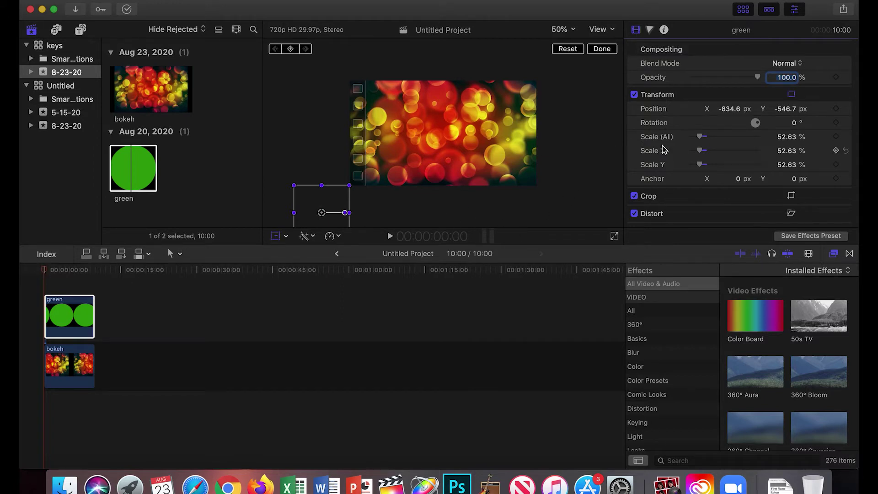
click(836, 109)
- At 5:01, move the green circle to the frame's centre at about 1.8, -11.6 px and play the animation from the start
drag(46, 273, 70, 273)
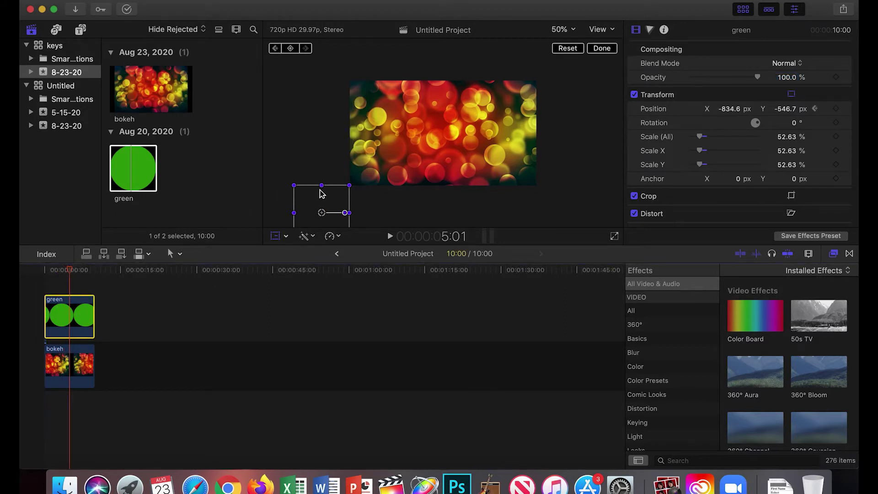
drag(335, 188, 457, 110)
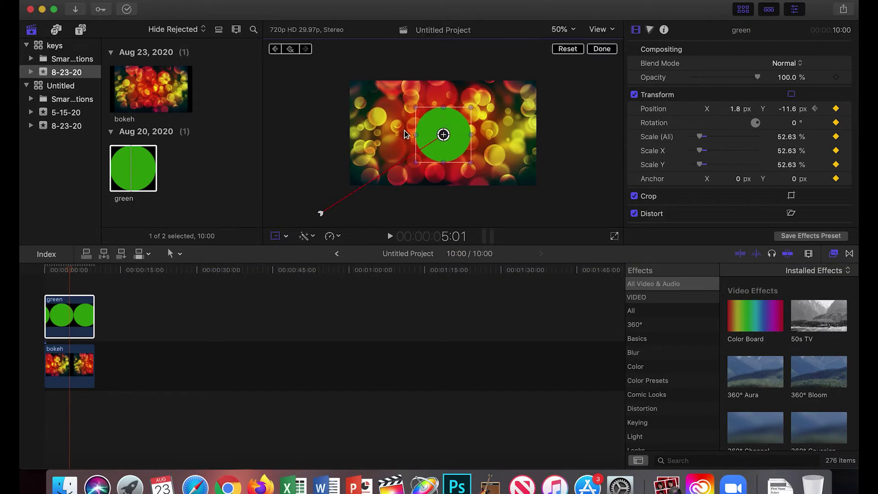
drag(72, 269, 21, 269)
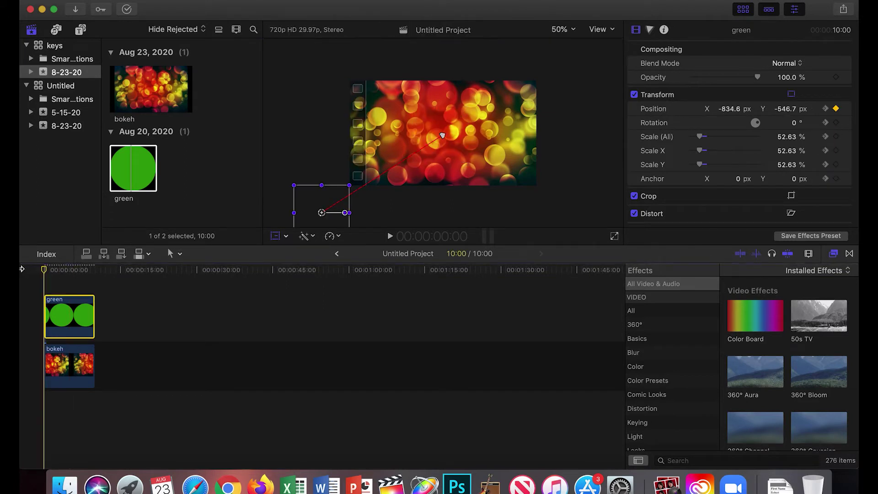
key(space)
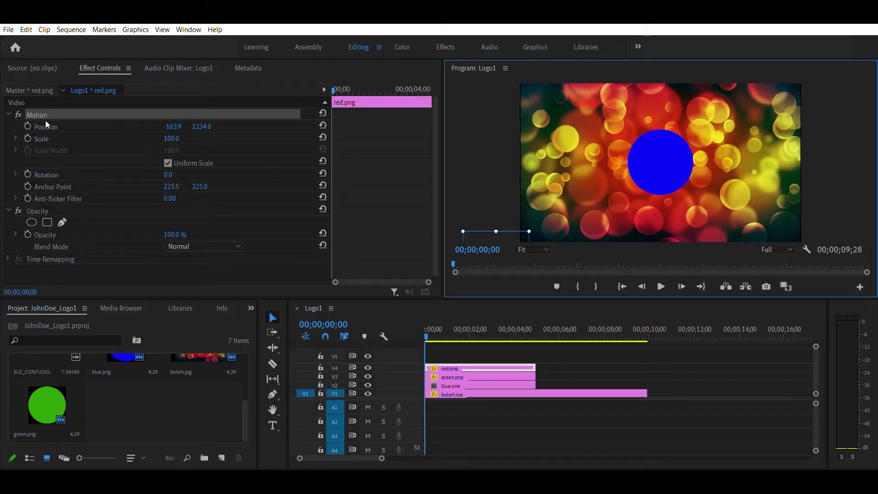
- Switch to Premiere Pro and keyframe the red.png clip's Position at 00;00;00;00
click(27, 126)
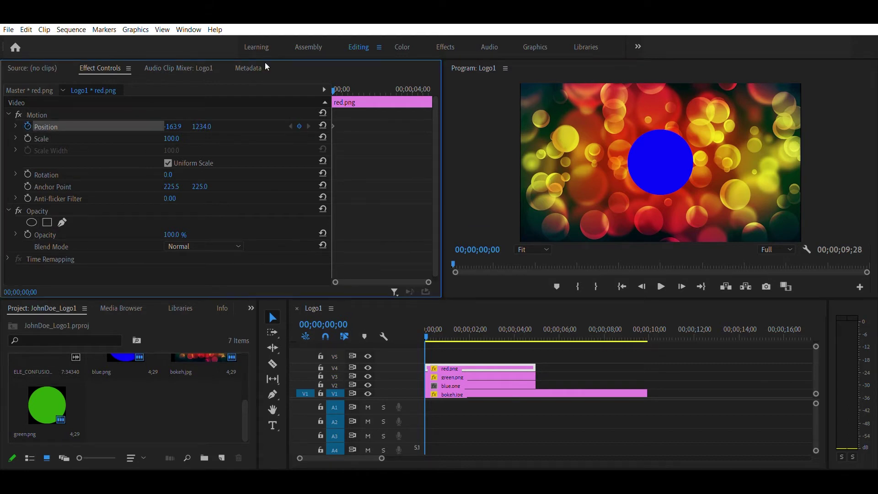
click(463, 359)
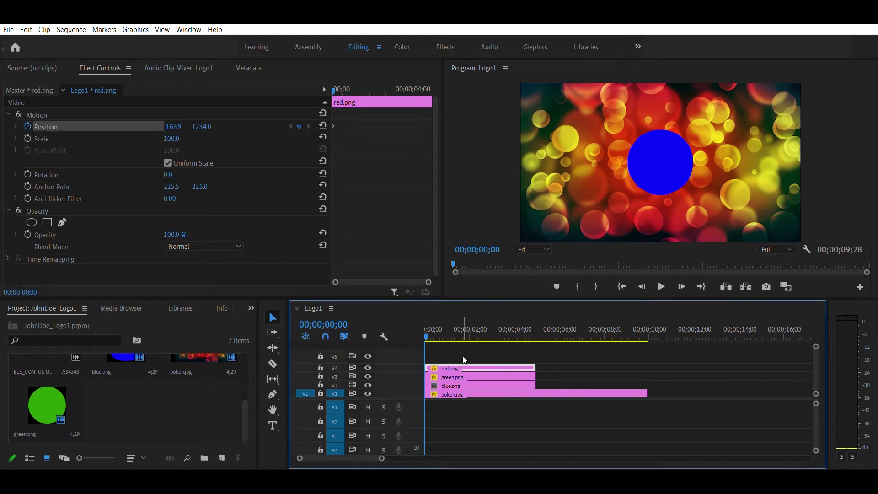
- Try moving the red circle to about 558.0, 824.6 at the sequence start, and undo the move
click(520, 228)
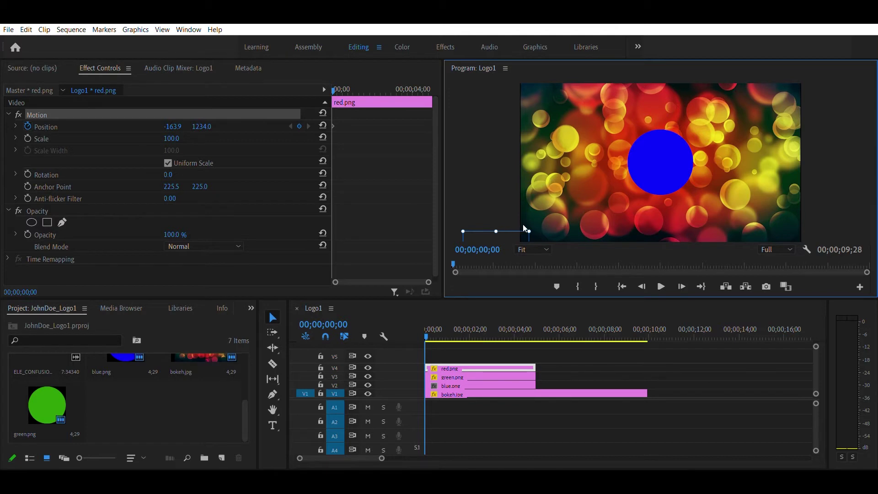
drag(522, 226, 629, 165)
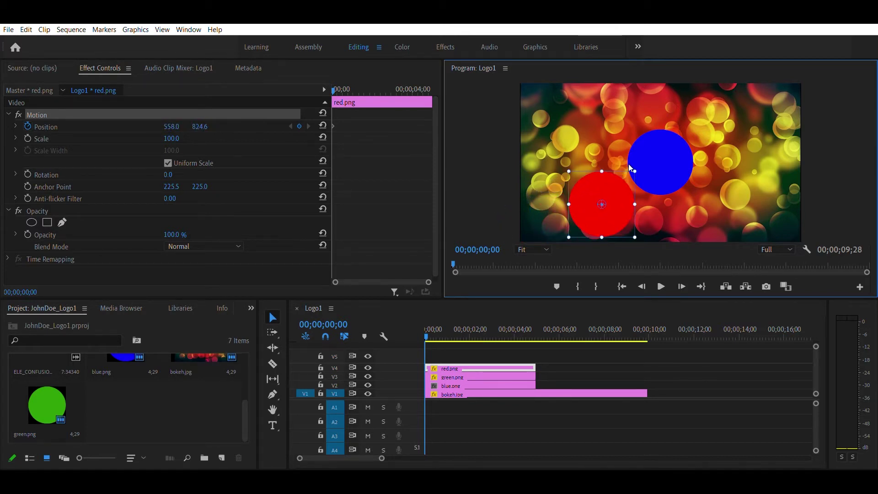
key(ctrl+z)
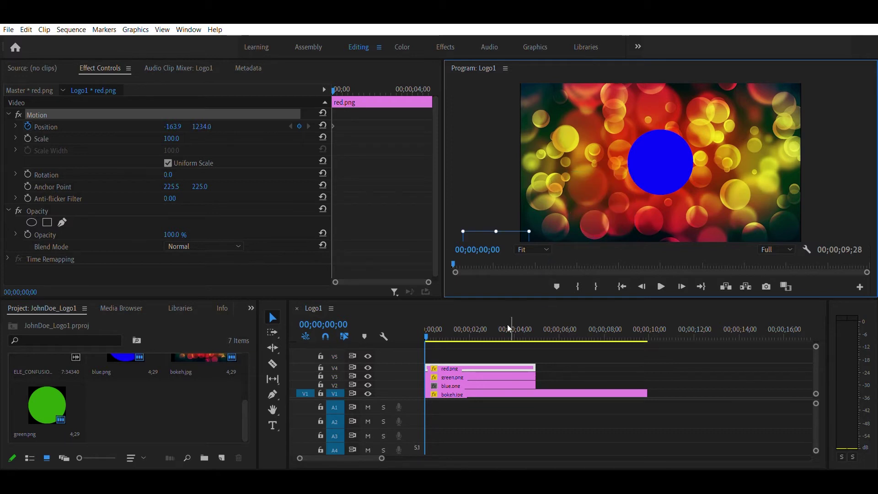
- At 00;00;04;28, move the red circle into the frame beside the green one, to Position about 819.5, 621.9
drag(426, 327, 536, 329)
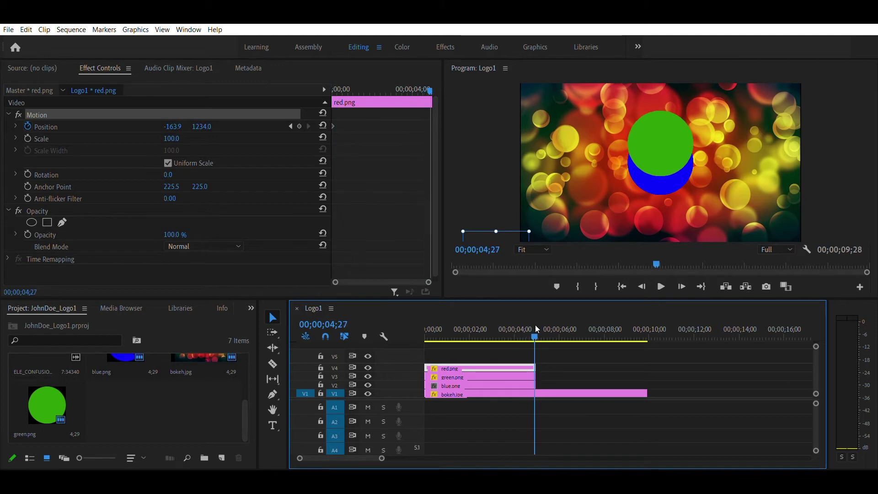
key(Right)
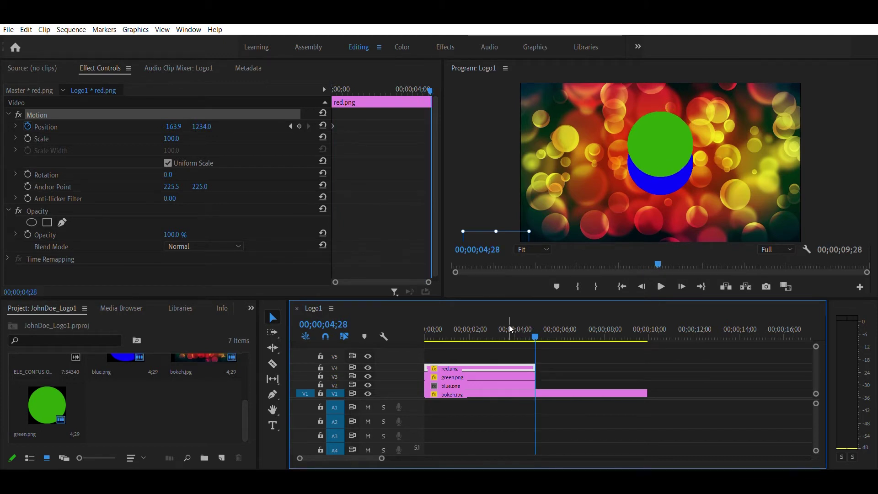
drag(526, 230, 669, 140)
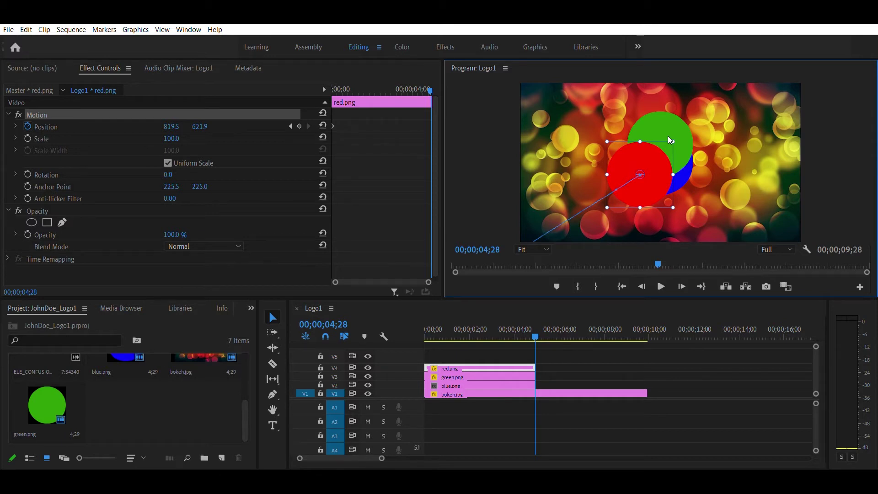
- Return to the sequence start and restack the circle clips with blue.png on V4, red.png on V3 and green.png on V2
drag(536, 326, 418, 336)
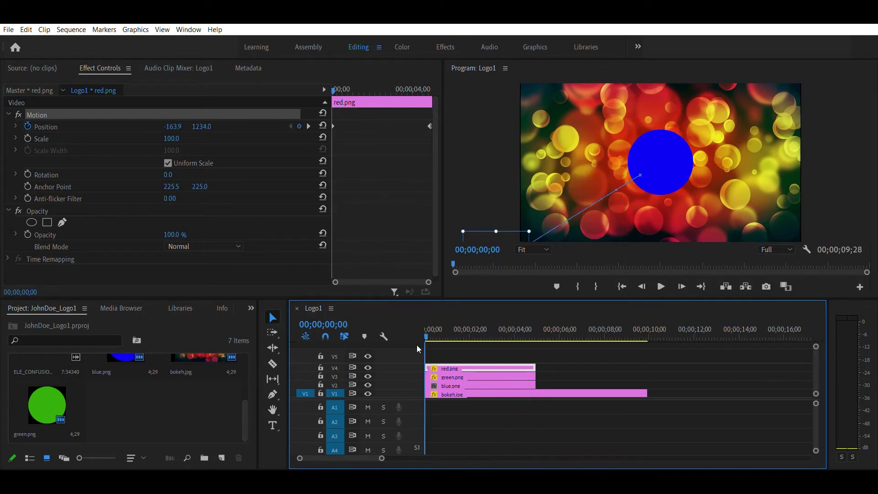
drag(453, 374, 453, 353)
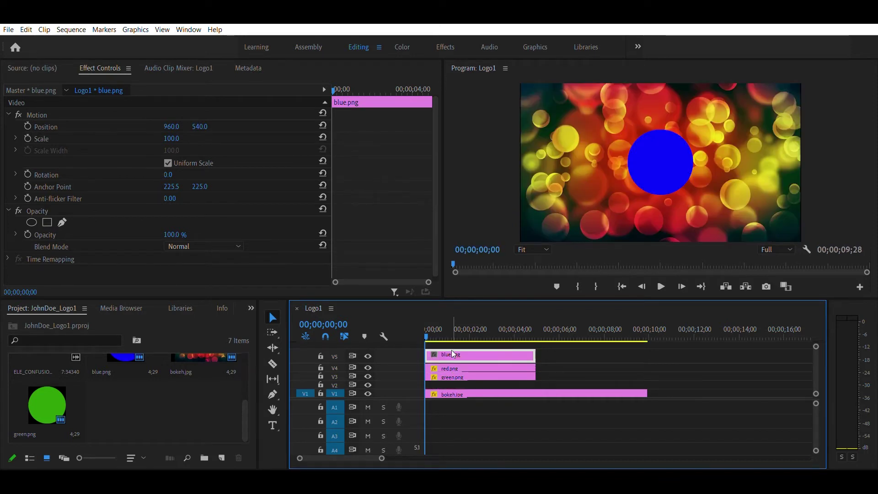
click(554, 364)
drag(548, 377, 505, 366)
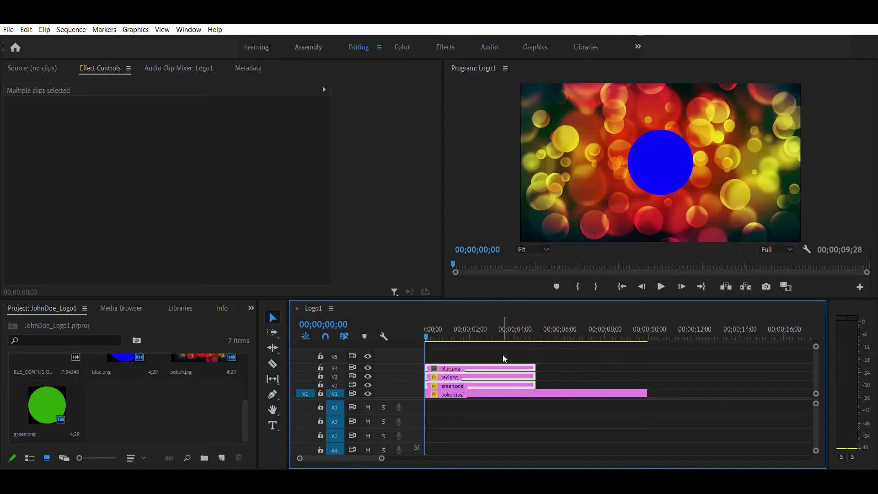
- Move the blue circle out of frame to Position about 2080.0, 1241.8 and keyframe its Position at 00;00;00;00
click(461, 342)
click(456, 368)
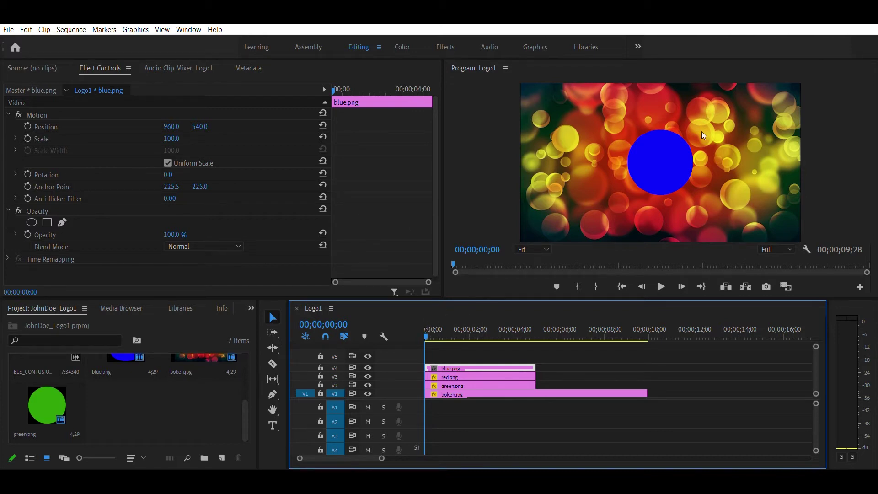
double_click(666, 152)
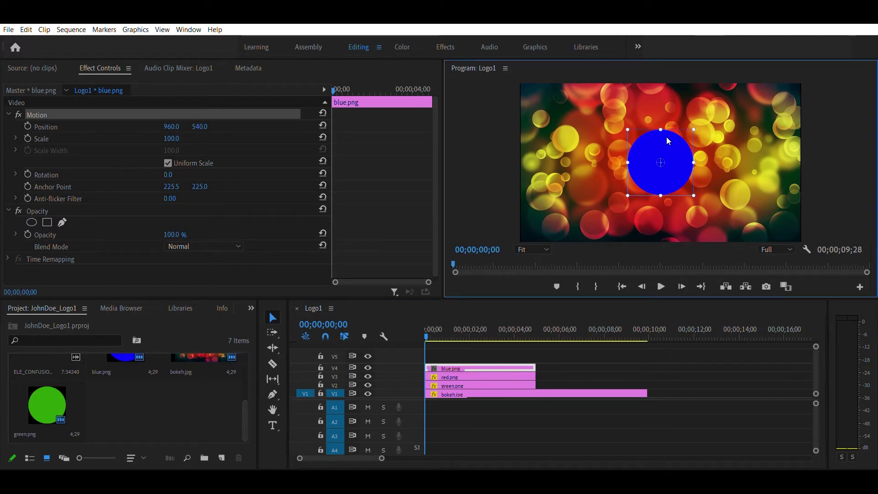
drag(668, 141, 832, 243)
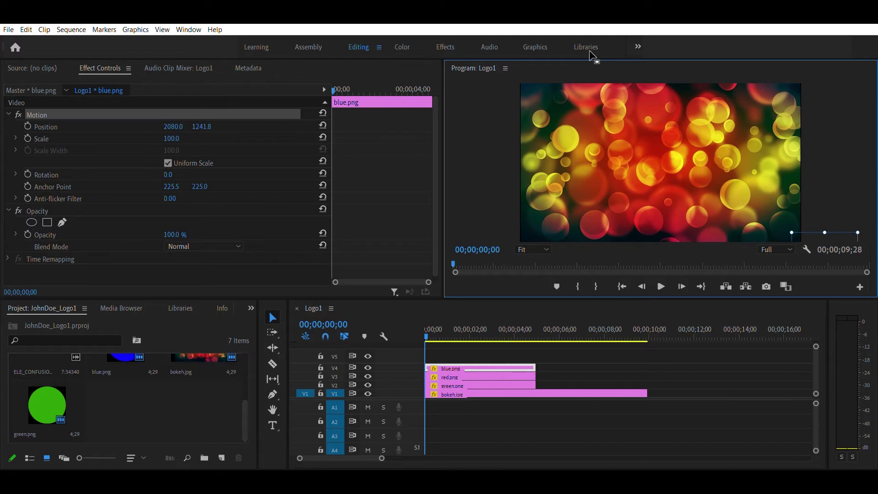
click(27, 126)
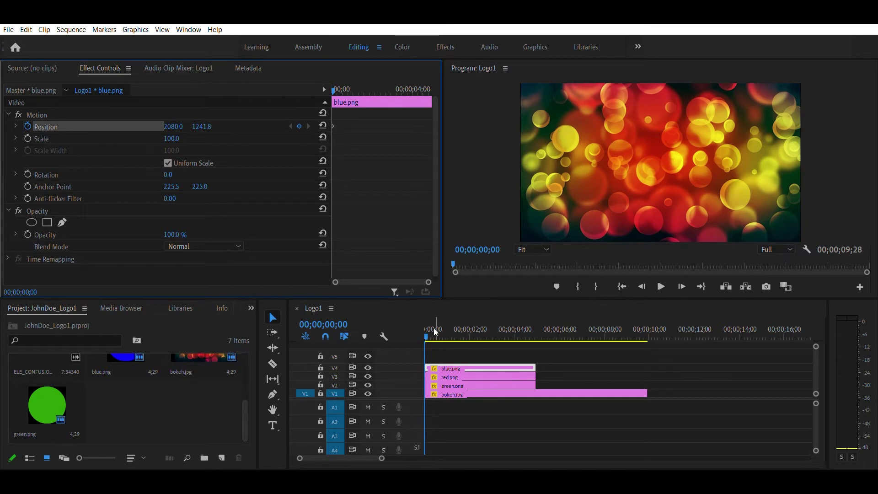
- At 00;00;04;28, move the blue circle into the frame beside the red one, to Position about 1108.3, 625.8
drag(428, 328, 539, 338)
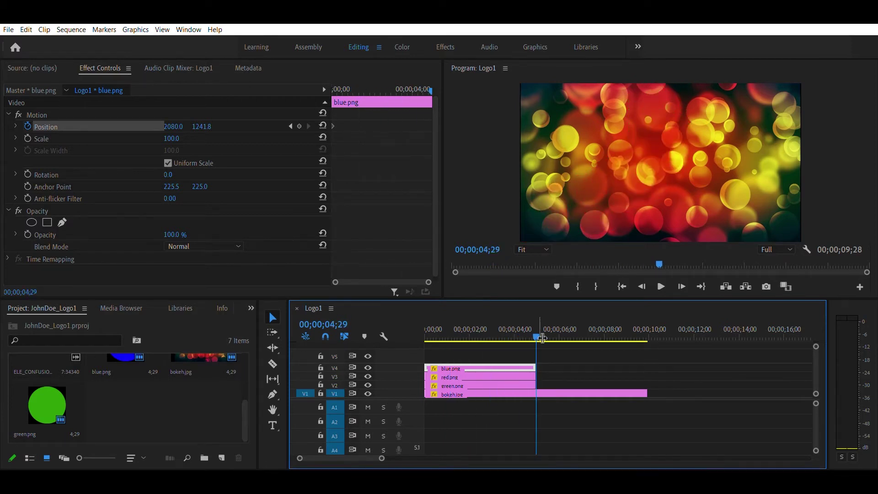
key(Left)
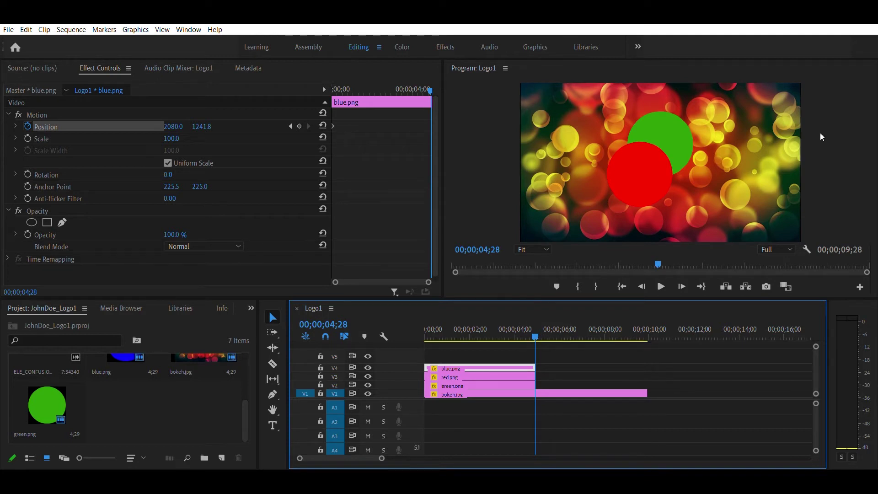
click(796, 229)
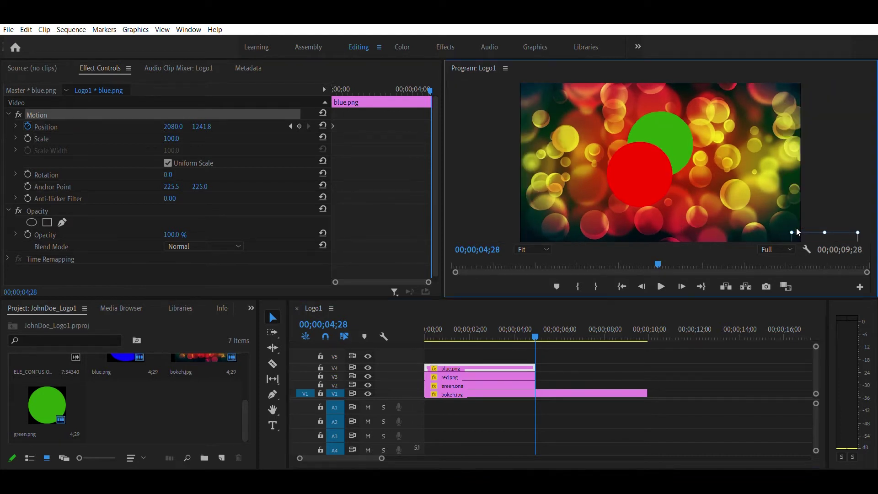
drag(797, 228, 556, 97)
drag(639, 108, 654, 139)
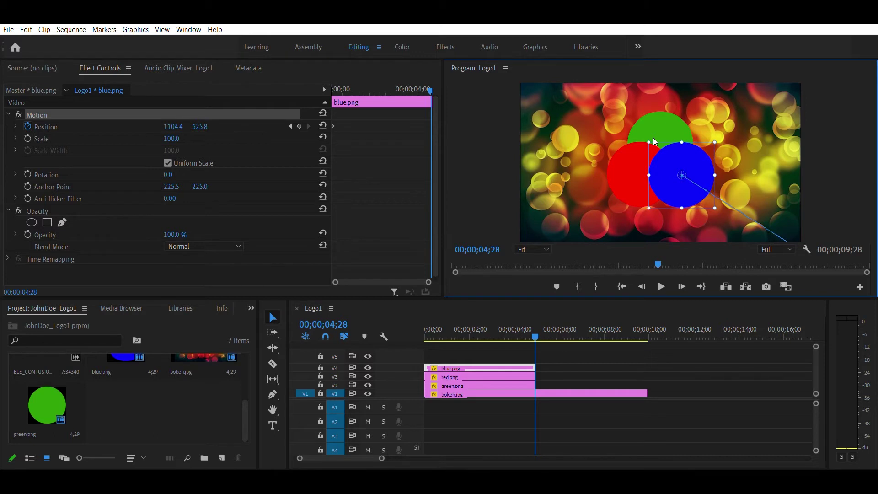
drag(653, 138, 654, 139)
drag(654, 138, 654, 138)
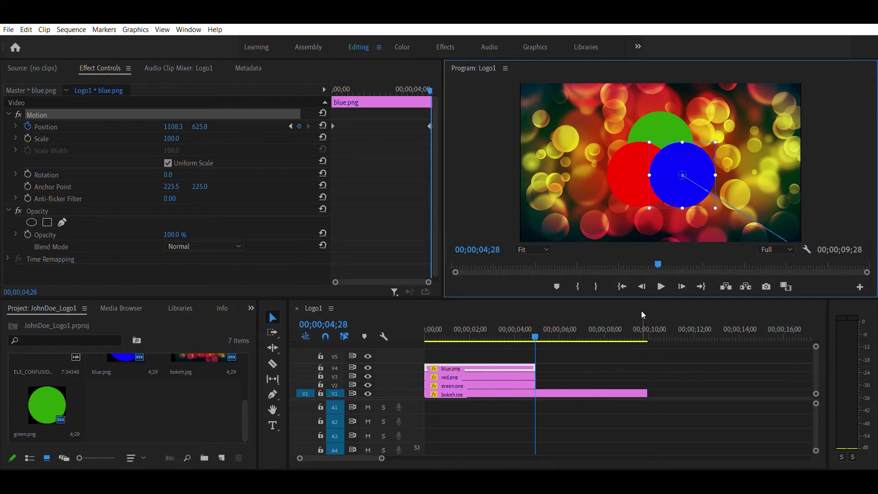
- Play the sequence from the start to check the movement of the three circles
drag(537, 328, 384, 358)
key(space)
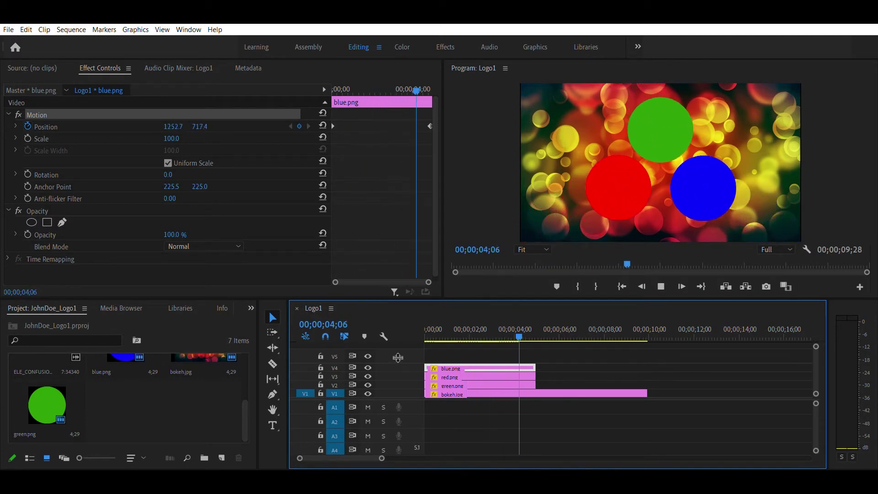
key(space)
- Extend the blue.png, red.png and green.png clips to the end of the bokeh.jpg clip
drag(542, 364, 649, 361)
drag(543, 373, 648, 373)
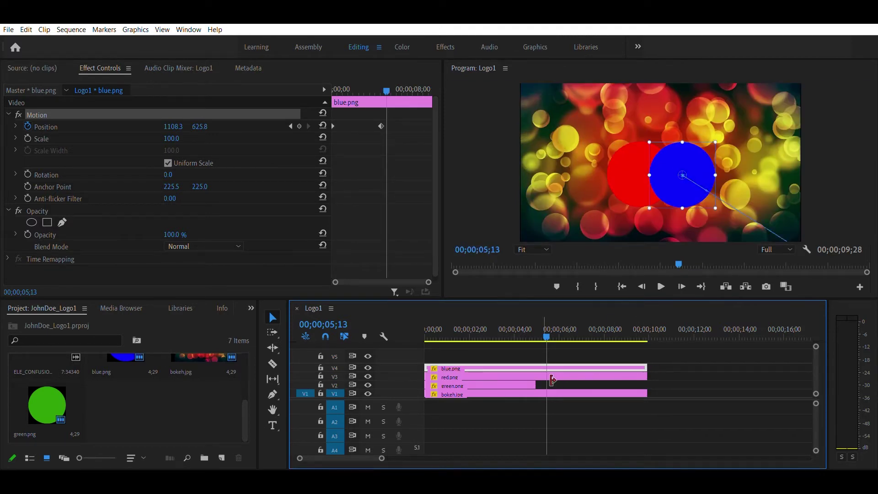
drag(543, 383, 661, 385)
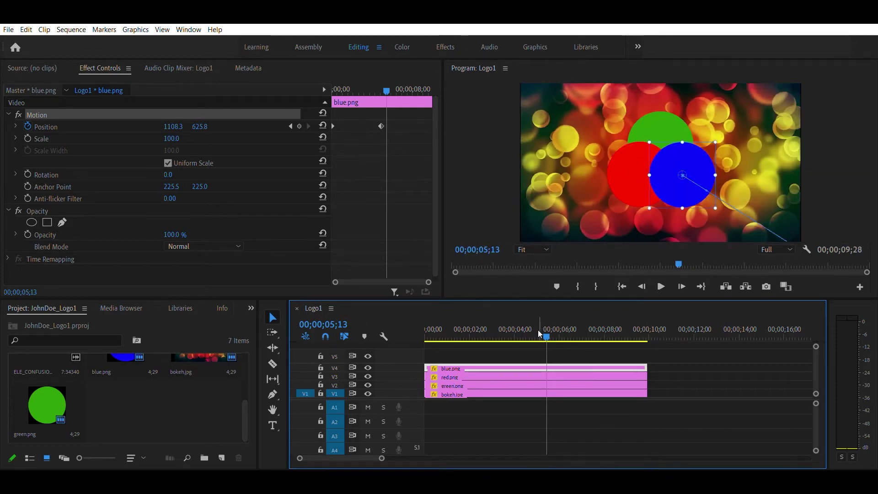
- Play the sequence around the circles' last Position keyframes to check the extended clips
click(525, 328)
key(space)
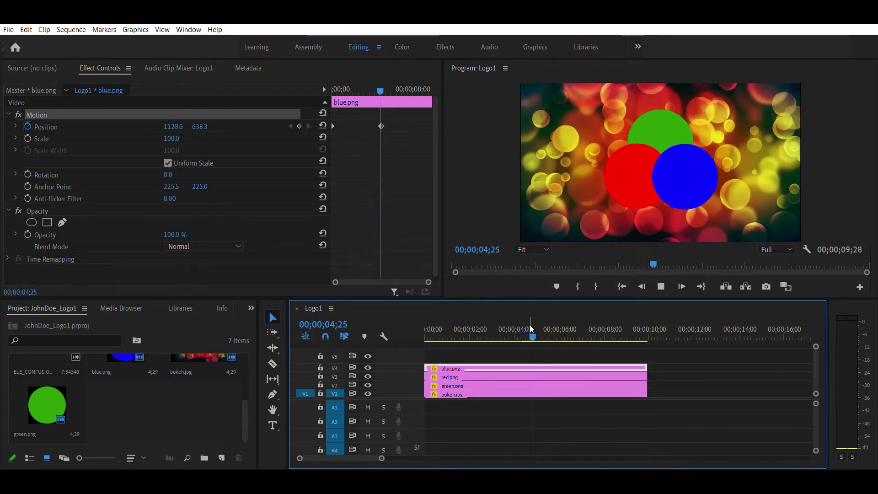
key(space)
- Keyframe the blue.png clip's Opacity at 0% at 00;00;00;00
drag(561, 323, 400, 336)
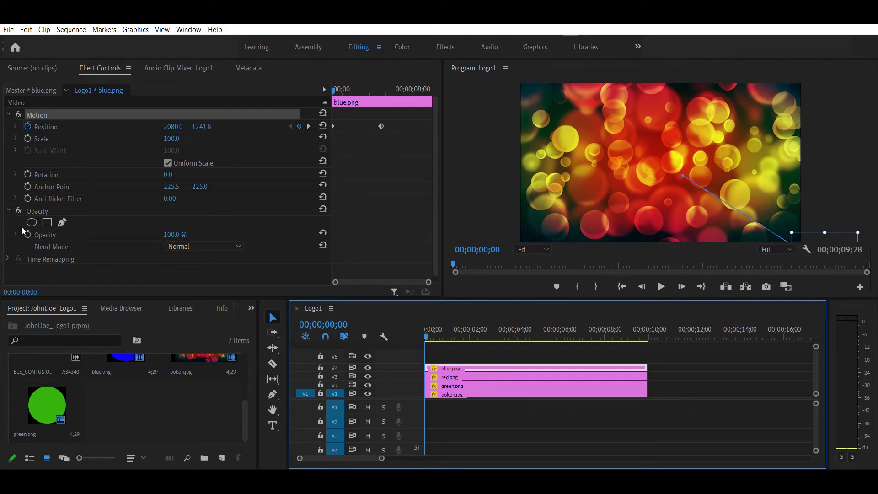
click(45, 235)
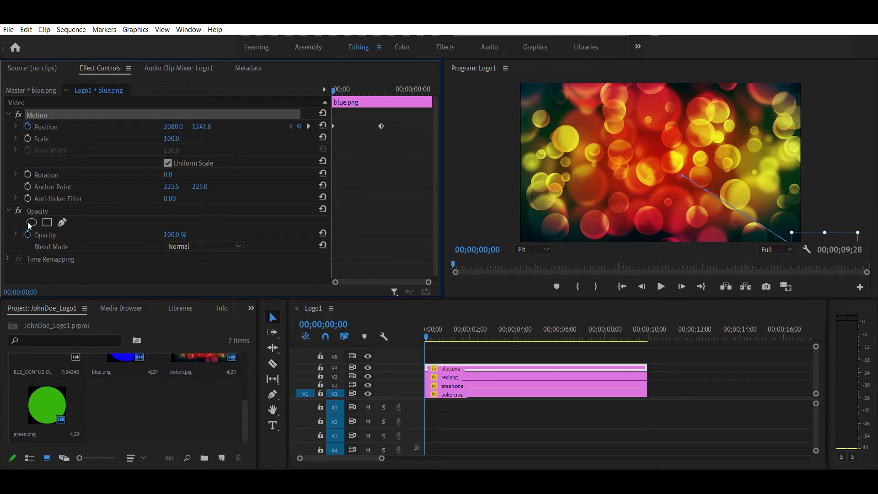
click(180, 227)
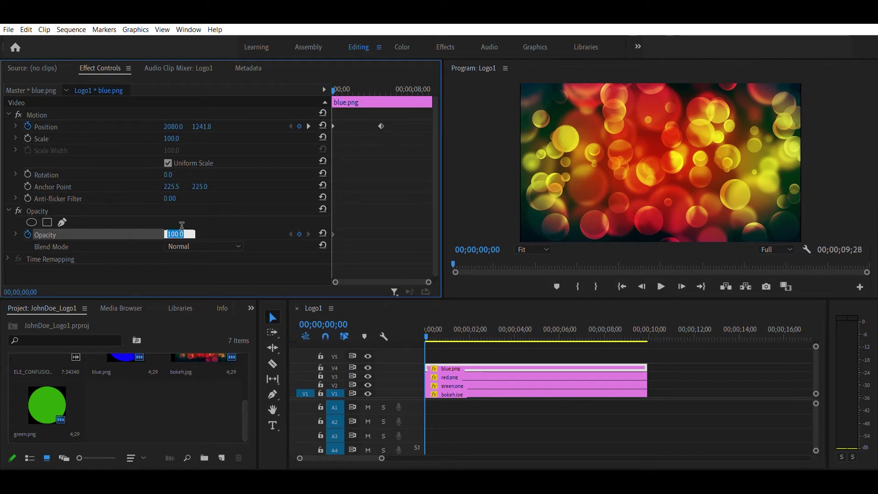
text(0)
key(Return)
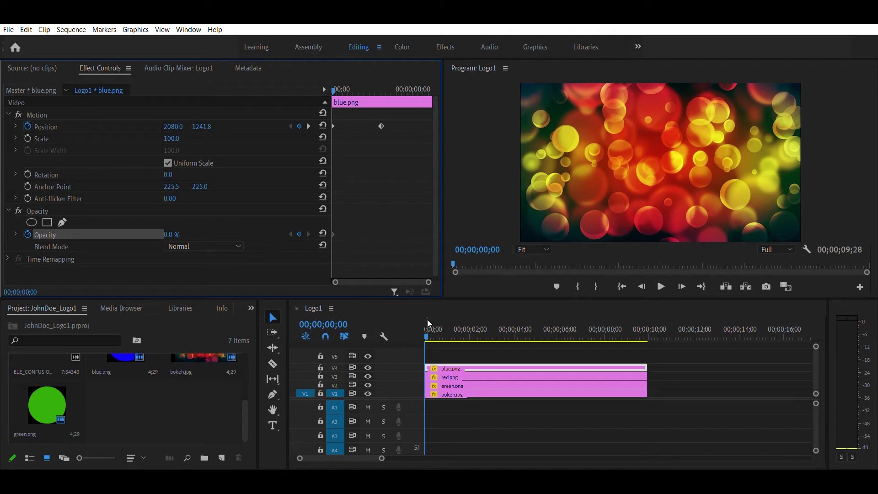
- Set the blue.png clip's Opacity to 100% at 00;00;09;27
drag(430, 327, 653, 345)
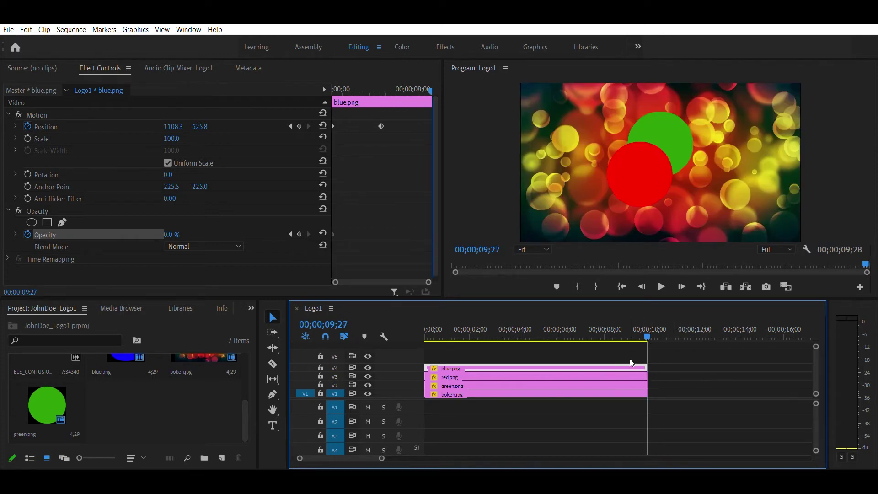
click(174, 233)
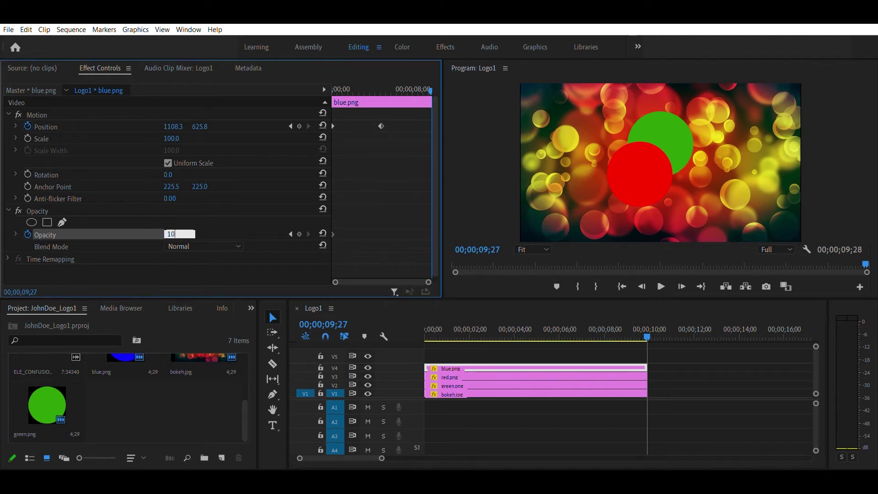
key(Return)
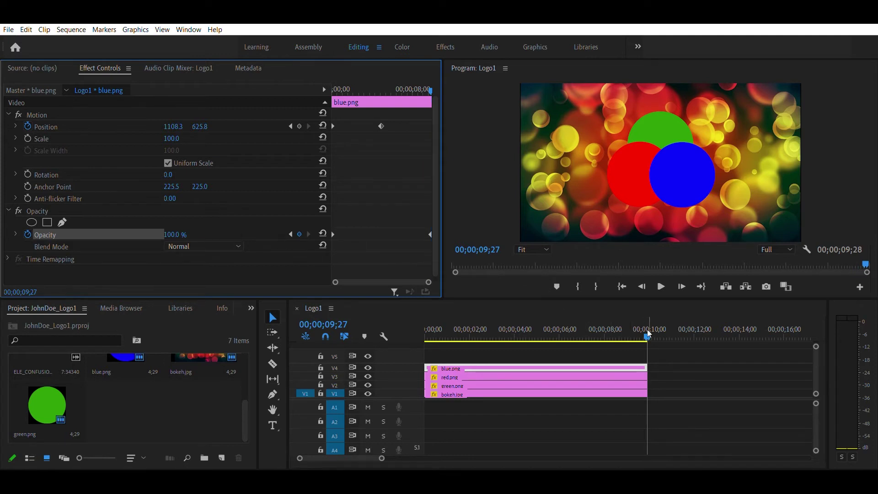
- Return to the sequence start and keyframe the red.png clip's Opacity at 0%
drag(645, 324, 612, 316)
key(Home)
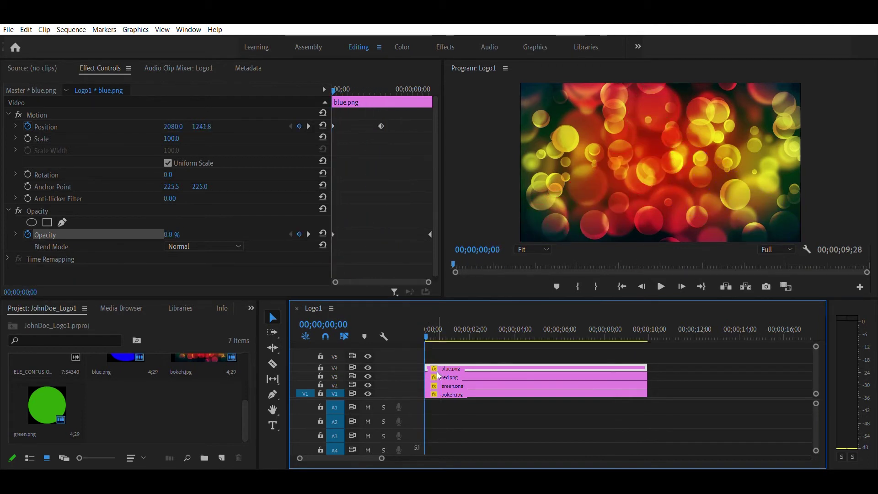
click(438, 377)
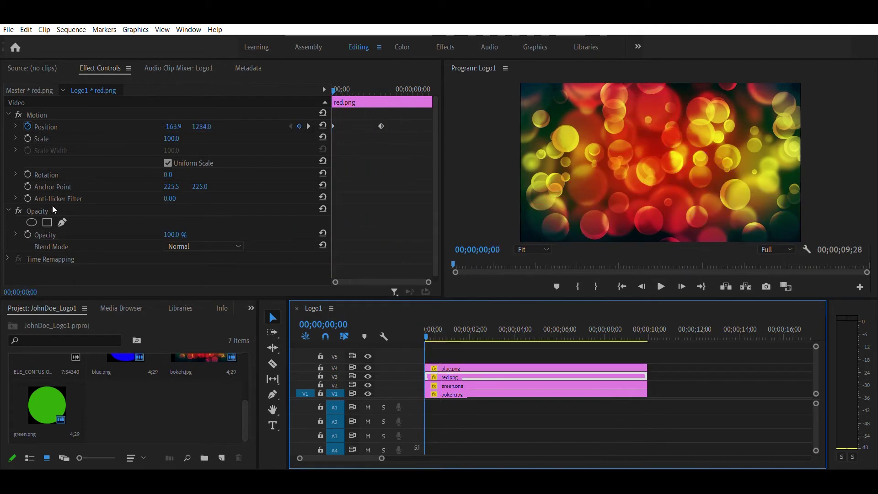
click(35, 228)
click(174, 234)
key(Return)
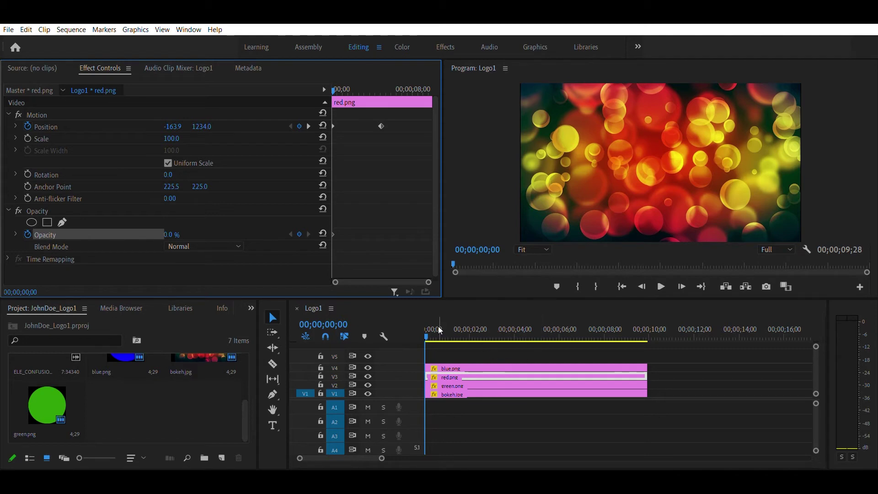
- Set the red.png clip's Opacity to 100% on its last frame, at 00;00;09;27
drag(429, 331, 647, 339)
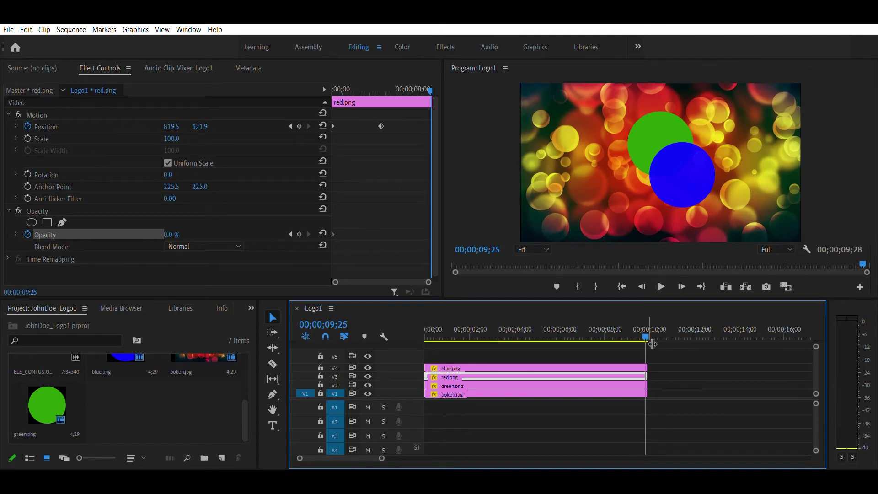
key(Right)
key(Right)
key(Right)
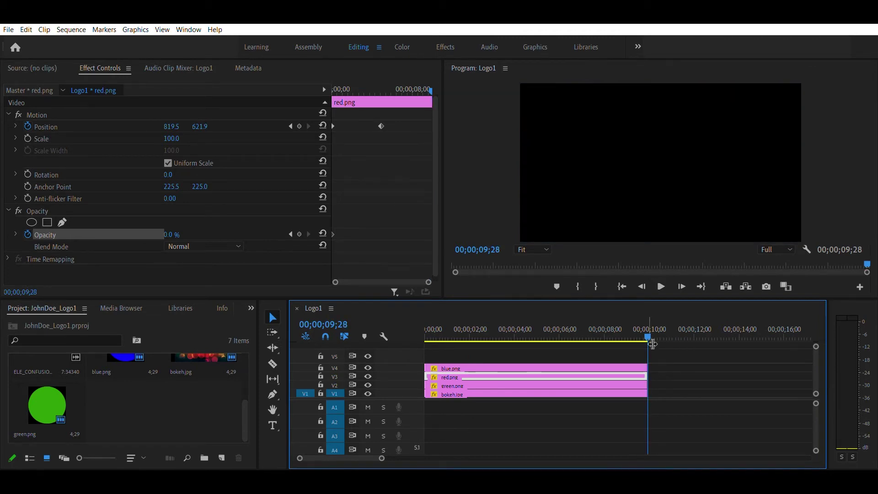
key(Left)
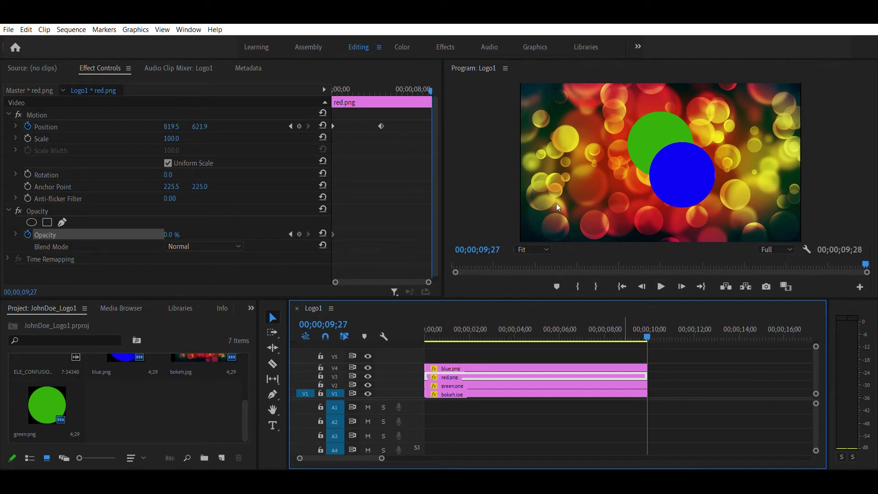
click(176, 233)
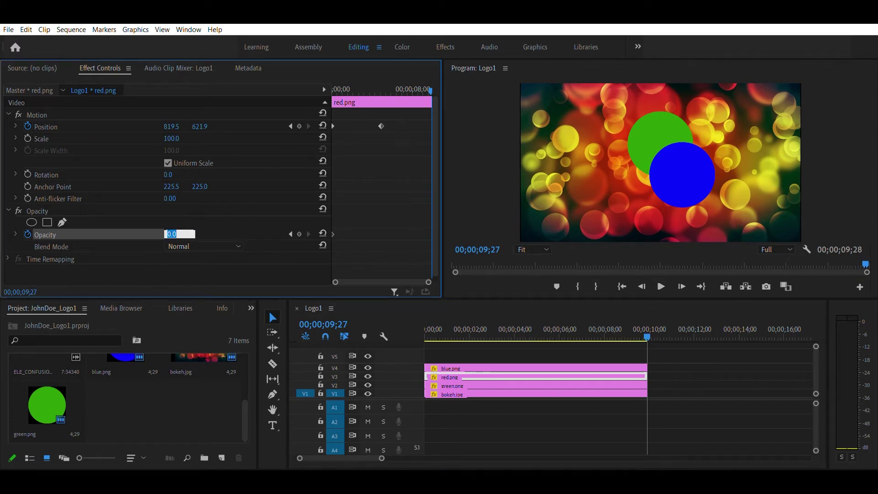
text(100)
key(Return)
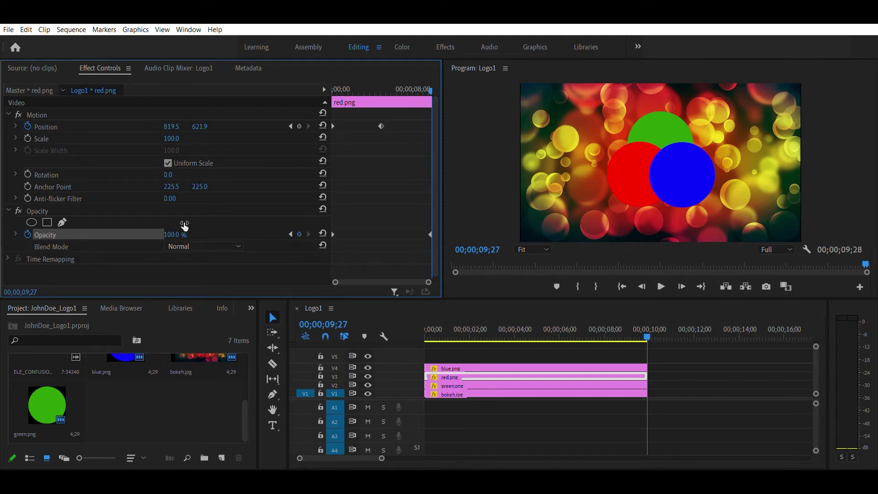
- Return to the sequence start and keyframe the green.png clip's Opacity at 0%
drag(647, 328, 415, 376)
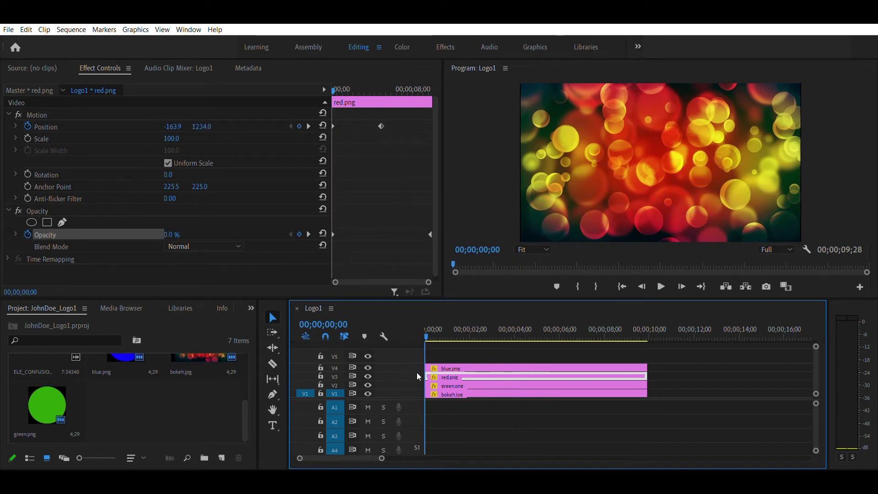
click(439, 386)
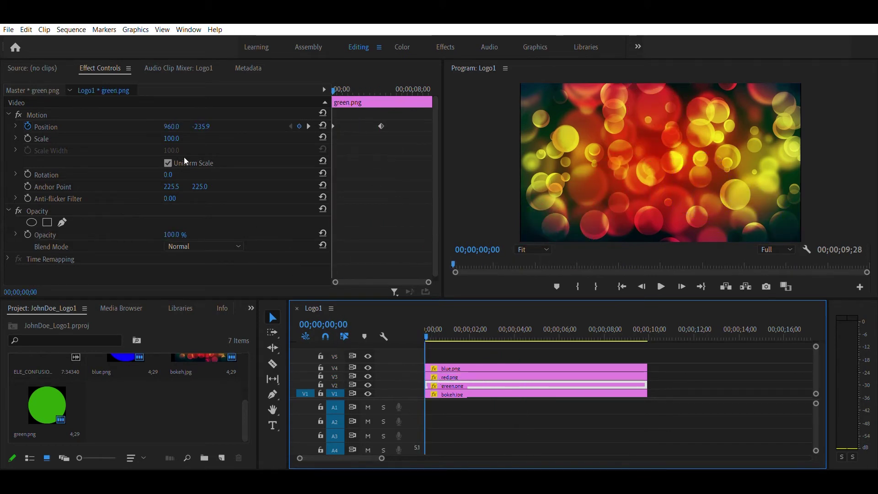
click(27, 233)
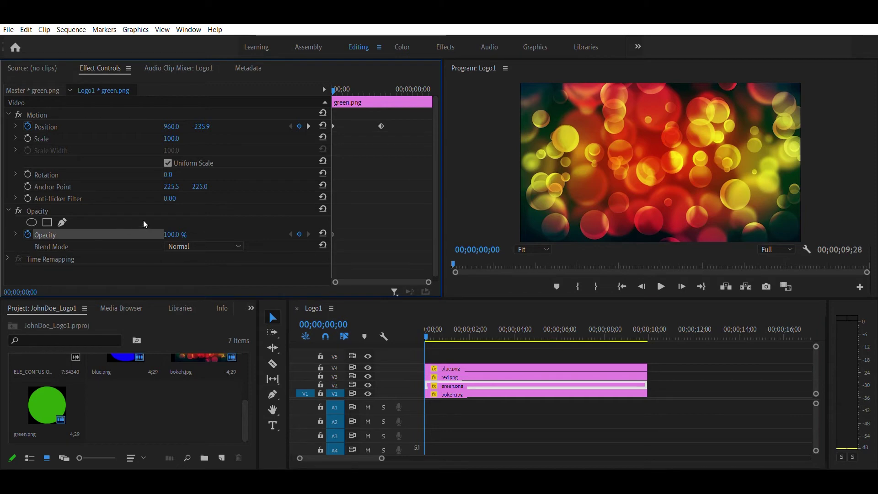
click(176, 234)
text(0)
key(Return)
- Set the green.png clip's Opacity to 100% on its last frame, at 00;00;09;27
drag(426, 325, 649, 314)
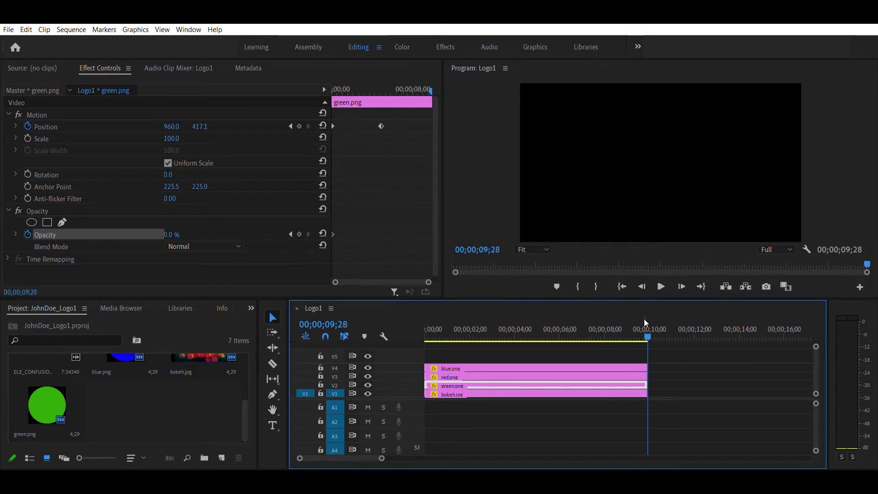
key(Left)
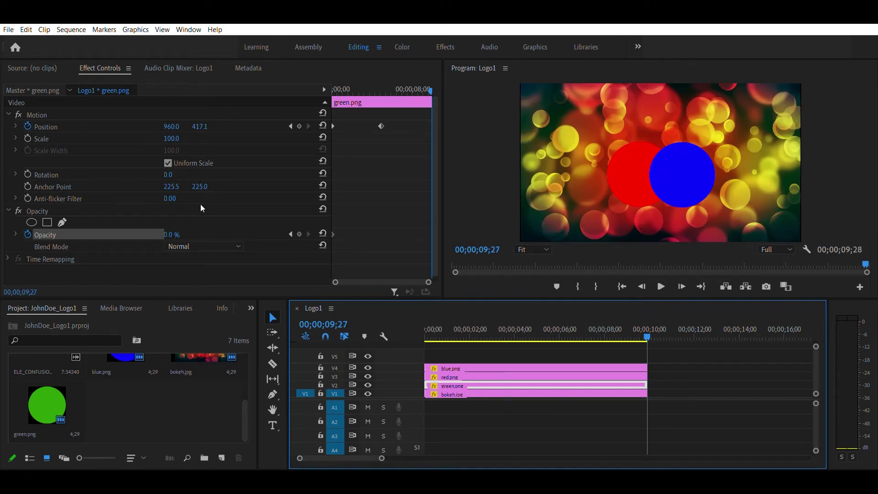
click(180, 227)
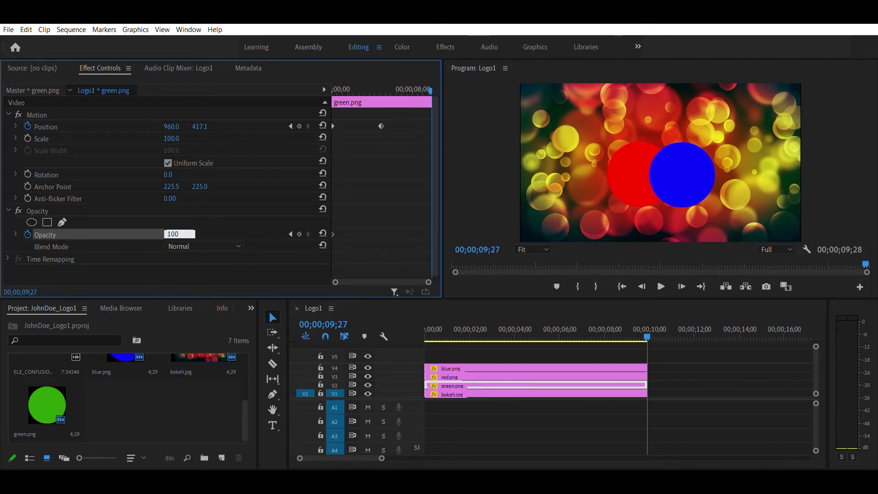
text(100)
key(Return)
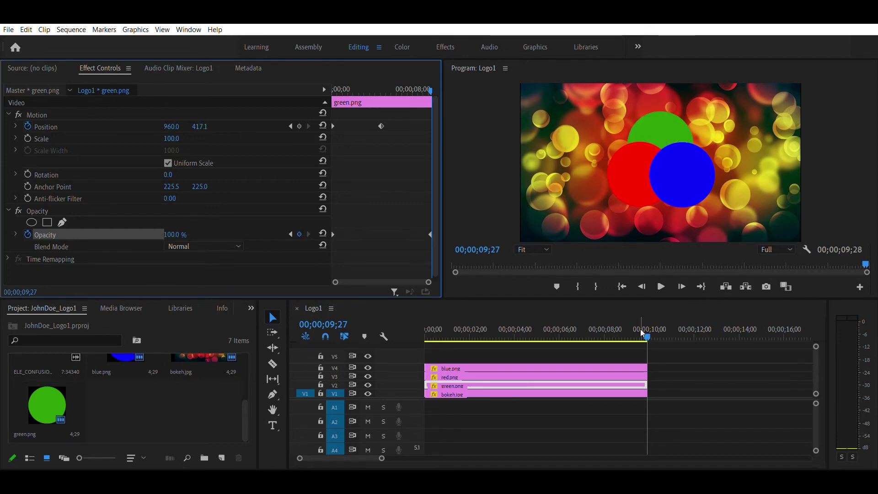
- Play the sequence from the start to review the circles' opacity fades
drag(647, 324, 388, 309)
key(space)
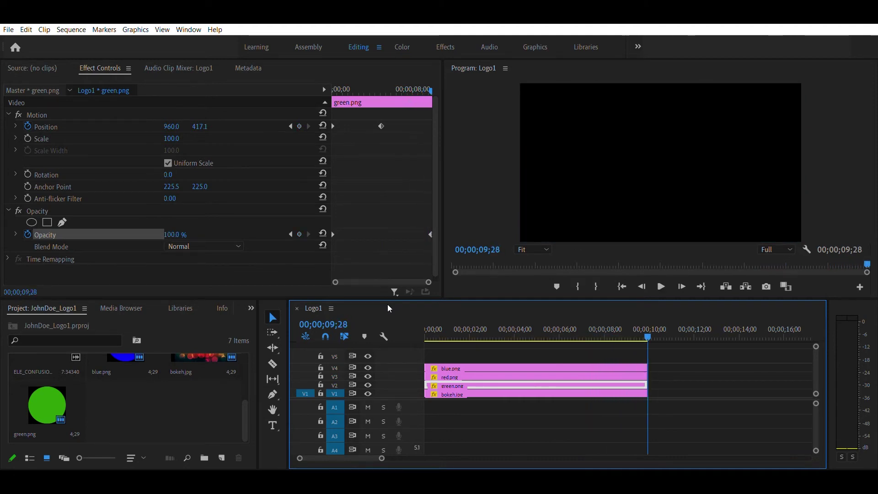
key(space)
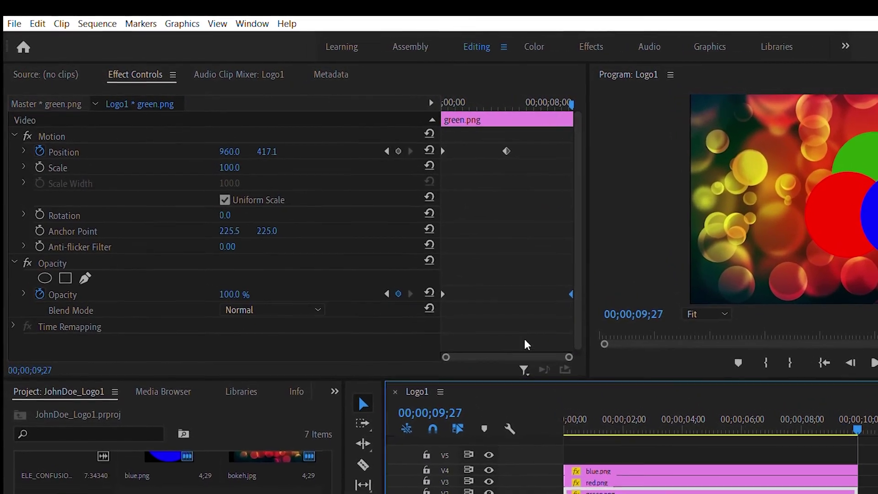
- Move the green.png clip's ending 100% Opacity keyframe back to 00;00;04;27, in line with its second Position keyframe
key(Left)
key(Left)
key(Left)
key(Left)
key(Left)
key(Left)
key(Left)
key(Left)
key(Left)
key(Left)
key(Left)
key(Left)
key(Left)
key(Left)
key(Left)
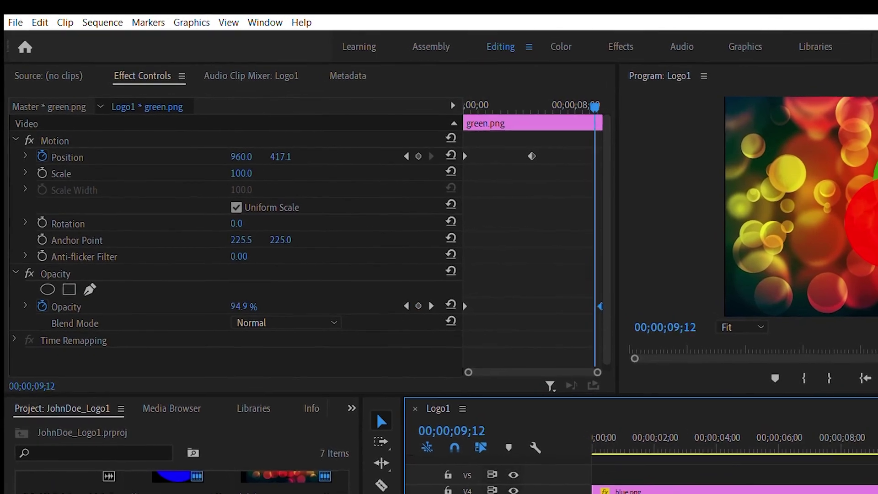
drag(773, 453, 745, 454)
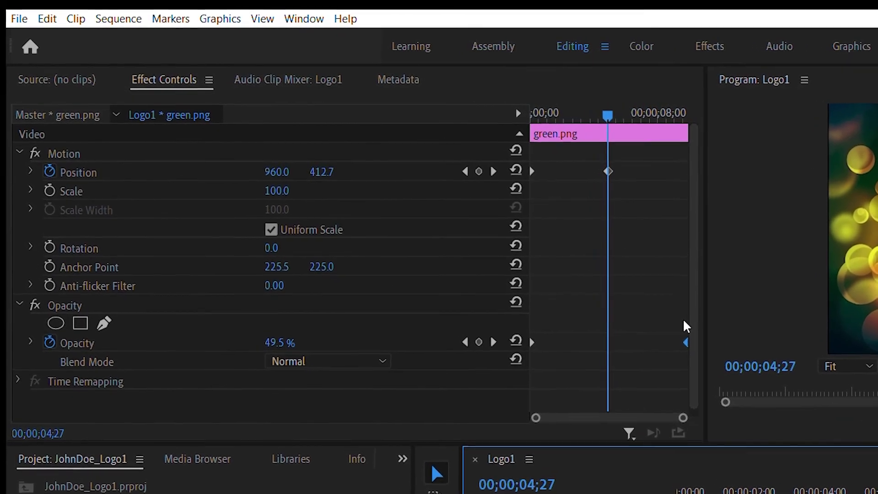
drag(689, 325, 537, 297)
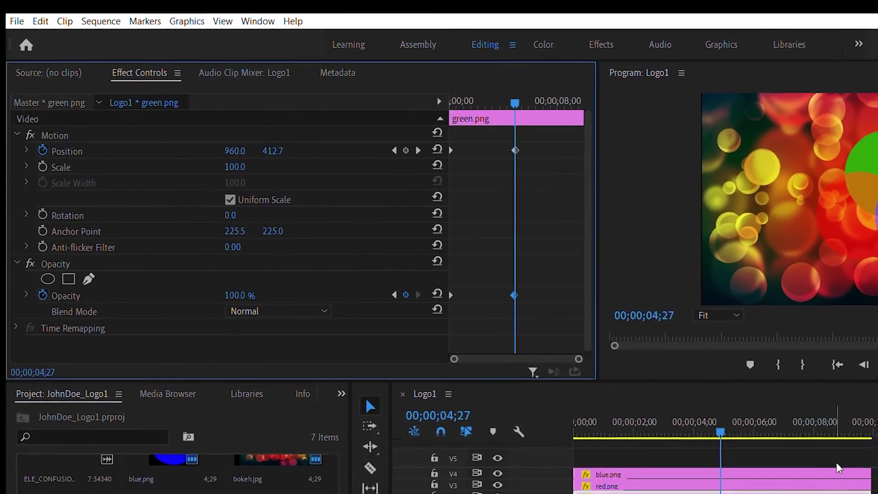
- Move the ending Opacity keyframes of the red.png and blue.png clips back to 00;00;04;27 as well
click(818, 486)
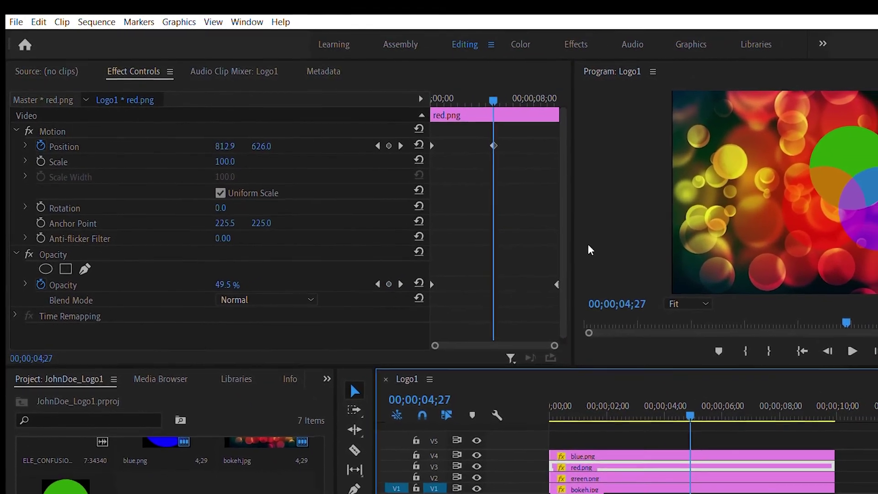
drag(557, 284, 471, 273)
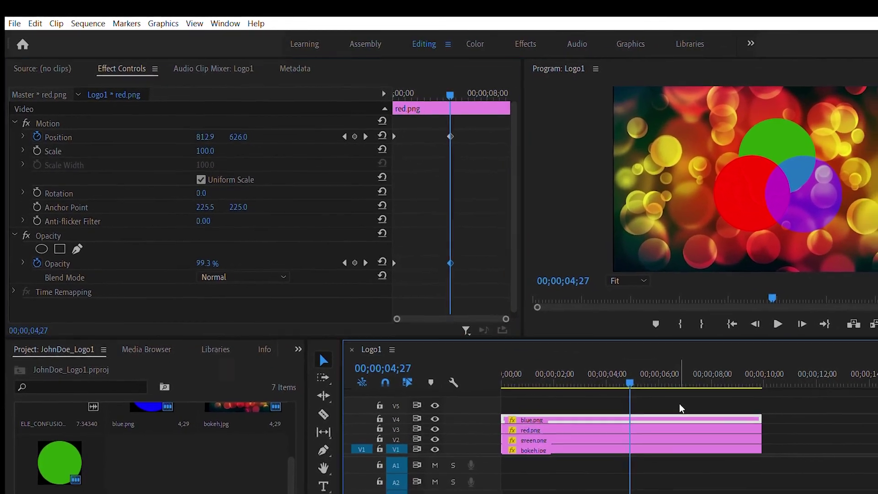
click(680, 420)
drag(436, 240, 430, 245)
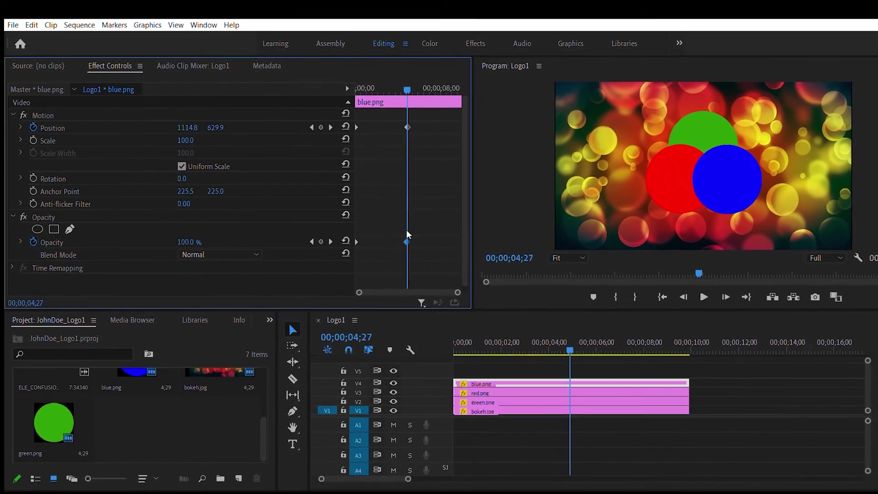
- Play the sequence from the start to check the faster fades, ending with the playhead at 00;00;05;11
drag(569, 346, 370, 332)
key(space)
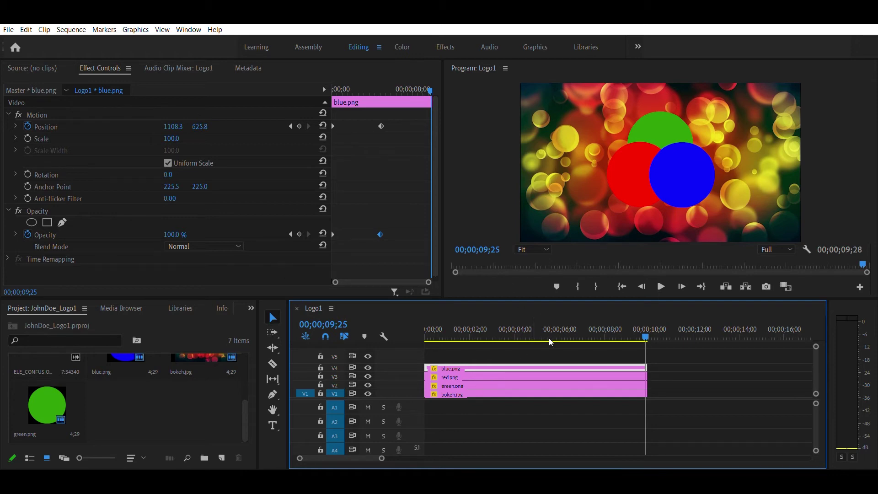
drag(519, 324, 546, 327)
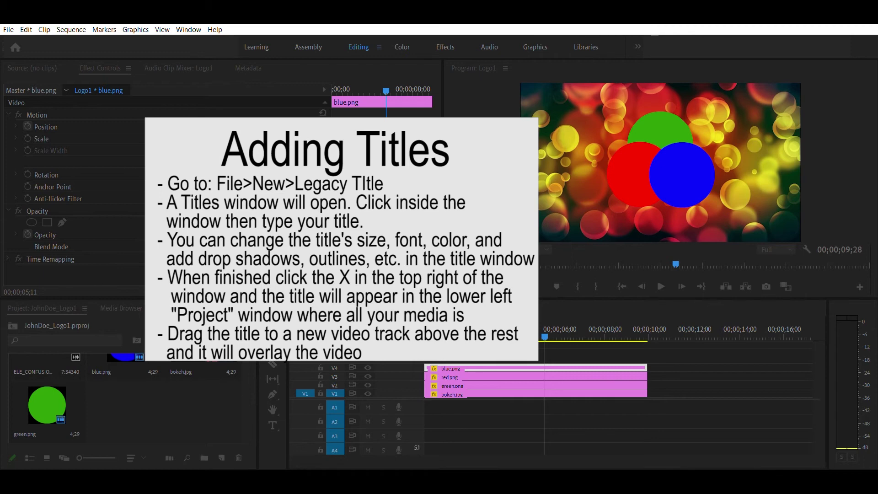
- Create a legacy title named Circles reading CIRCLES OF CONFUSION and place it on V5 at the sequence start
key(Return)
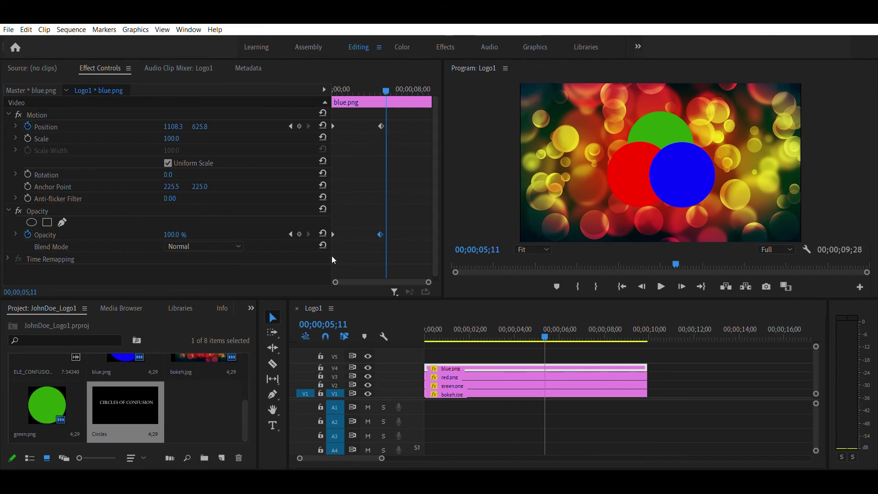
click(116, 407)
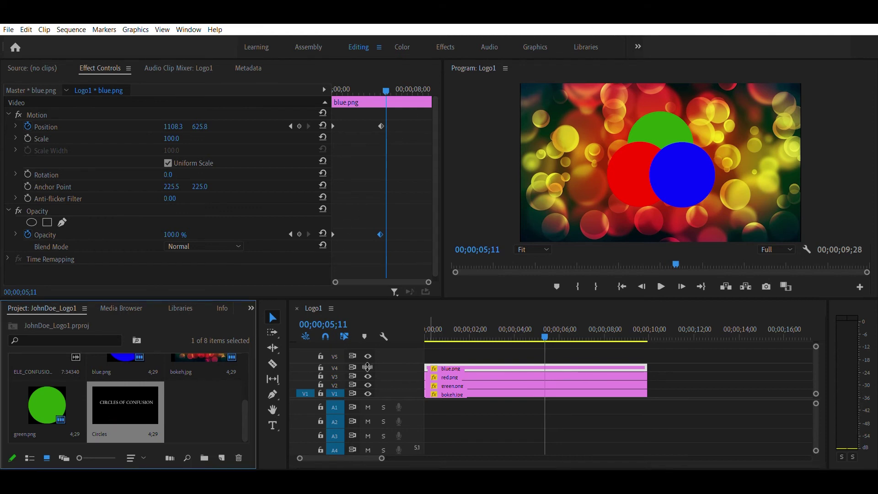
drag(114, 396, 430, 355)
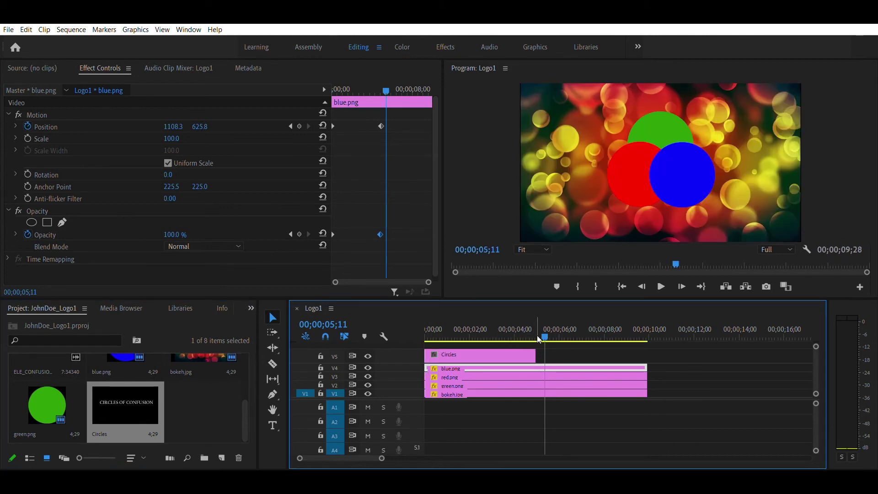
- Check the Circles title over the logo, align its clip end with the playhead at 00;00;05;00, and select the clip
drag(544, 323, 505, 325)
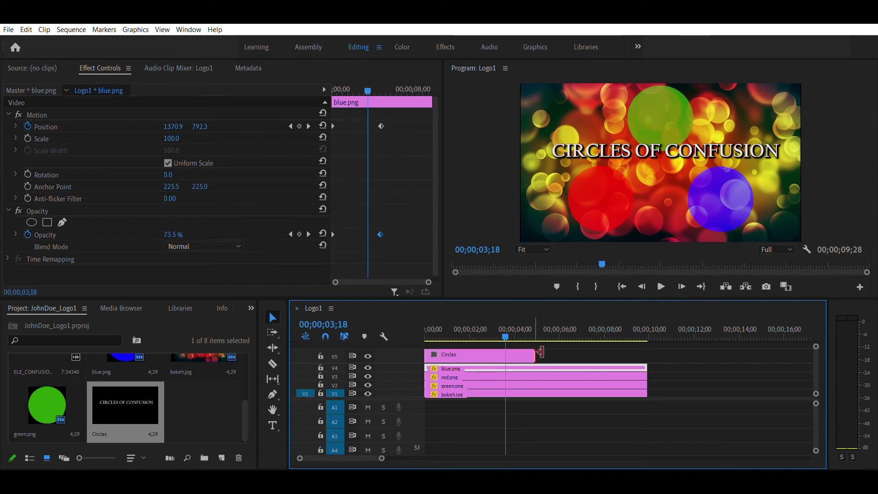
drag(540, 352, 537, 325)
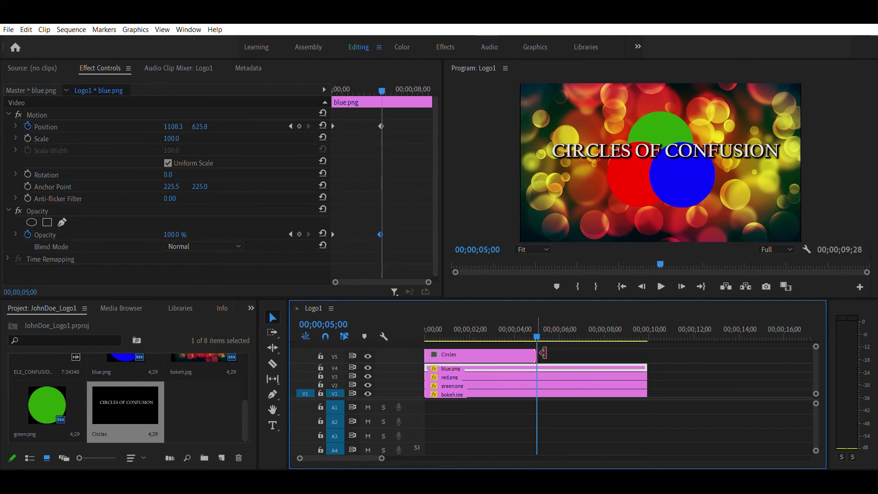
click(543, 352)
click(522, 356)
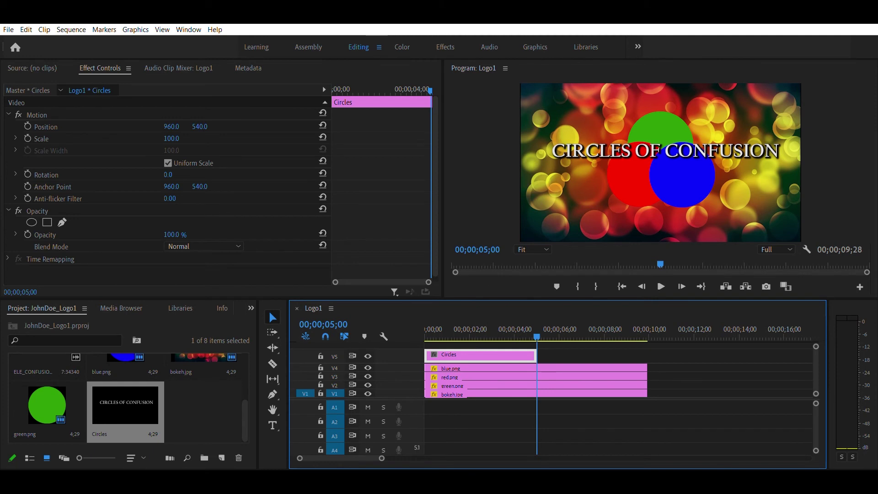
- Create a second legacy title named Media reading MEDIA and place it on V6 at the sequence start
click(8, 29)
click(226, 168)
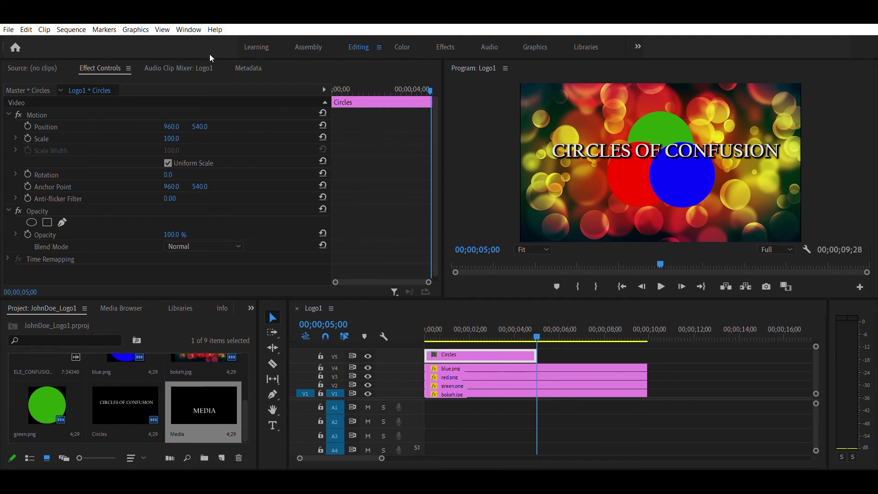
click(226, 407)
drag(200, 403, 435, 339)
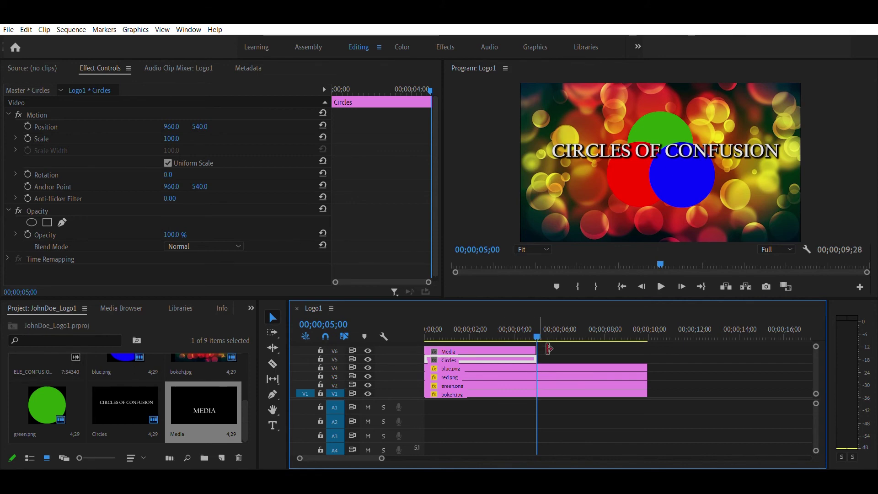
- Extend the Media and Circles title clips to the end of the other video clips at 00;00;09;28
drag(541, 347, 538, 348)
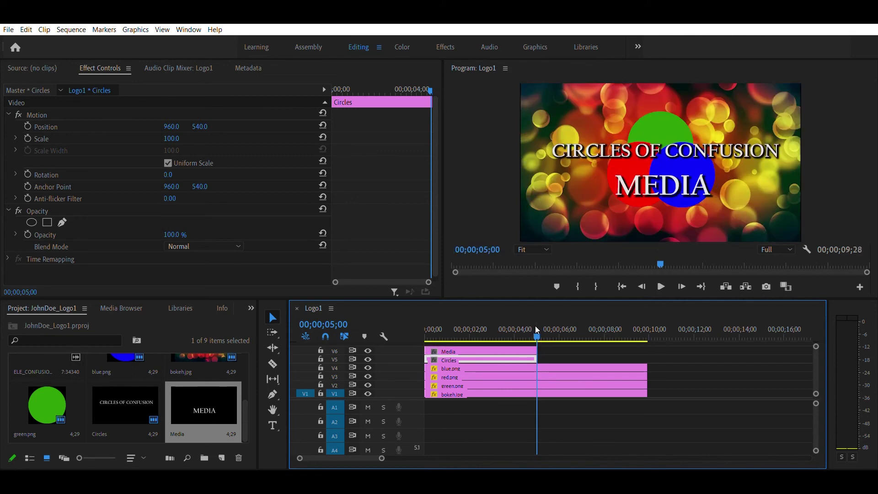
drag(543, 348, 640, 348)
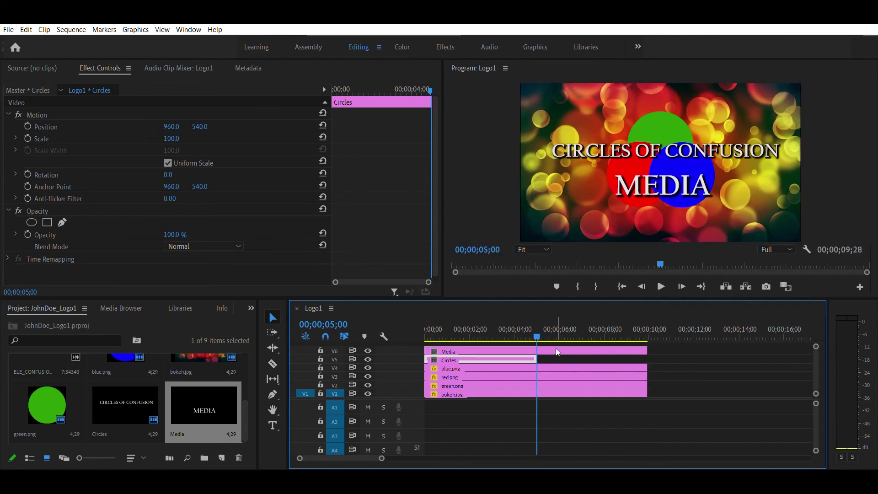
drag(542, 360, 650, 361)
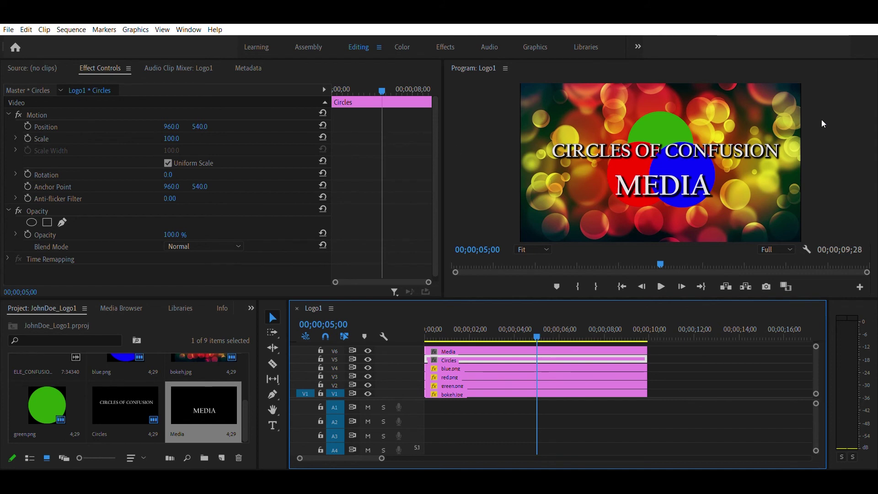
- Keyframe the Media title's Position and Rotation, with Rotation going from 0° at the sequence start to 6x0.0° at 00;00;05;00
click(480, 351)
drag(169, 174, 292, 174)
drag(177, 175, 386, 174)
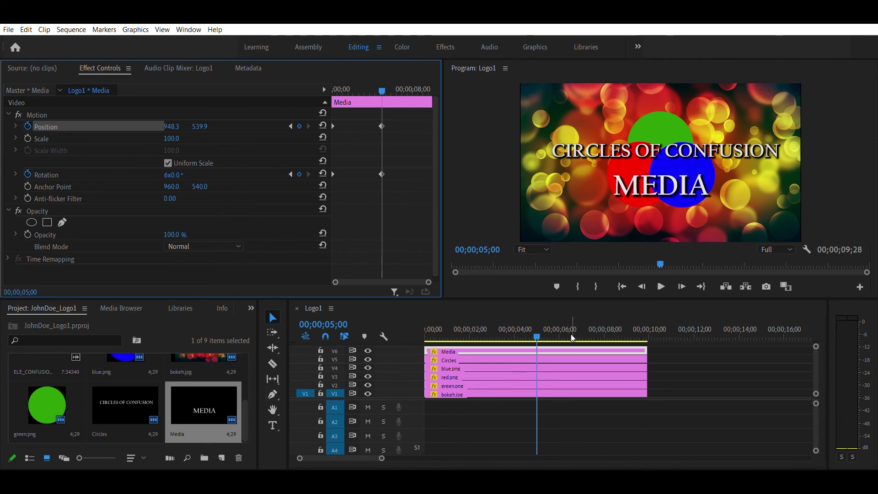
- Play the sequence from the start to review the animated titles
drag(537, 333, 387, 338)
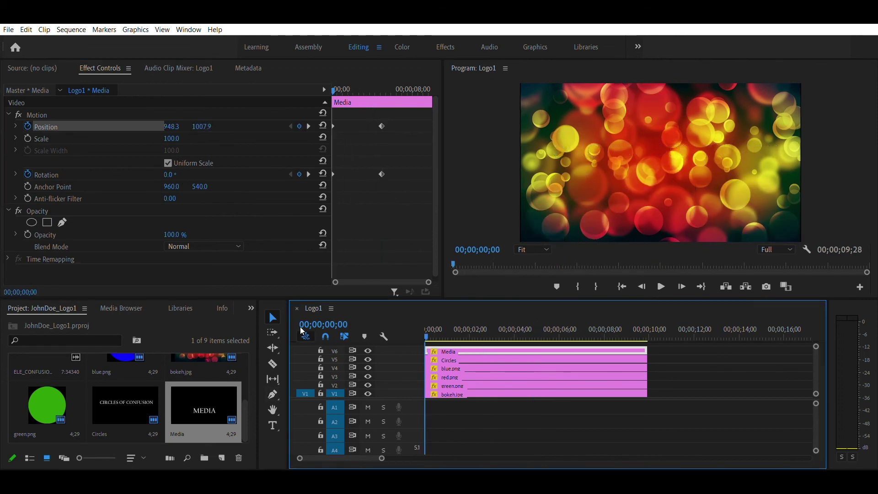
key(space)
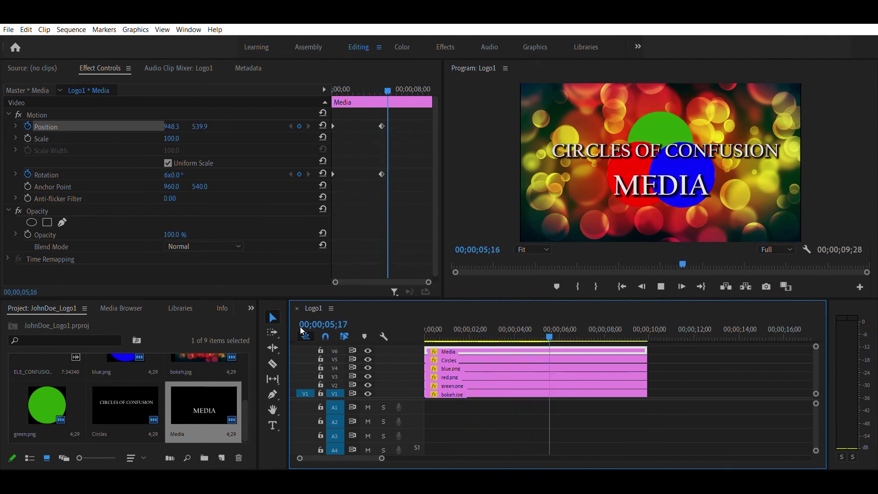
key(space)
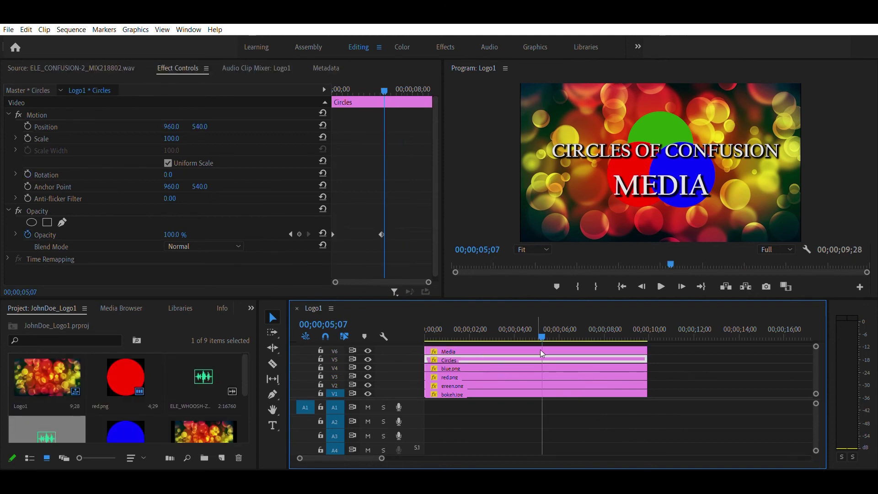
- Open ELE_WHOOSH-ZIP-WITH-REVERB-2_MIX638204.wav as the source and listen to it from its beginning
click(212, 367)
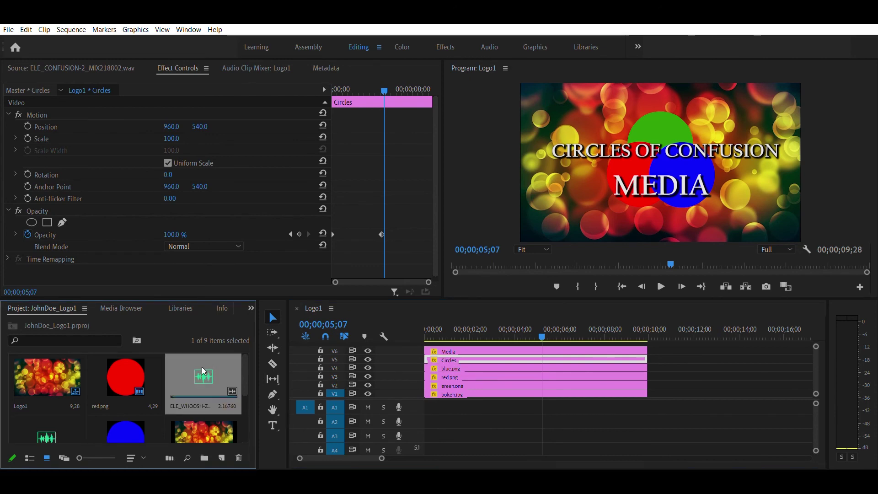
double_click(204, 371)
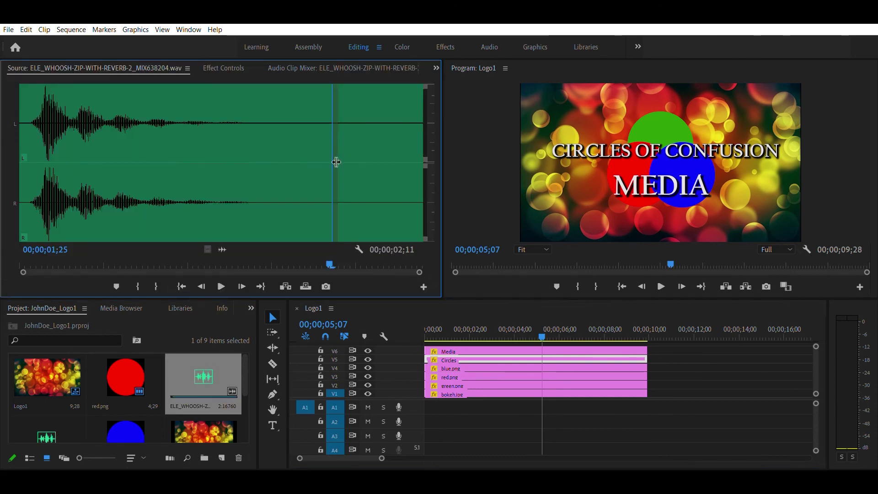
drag(337, 161, 2, 151)
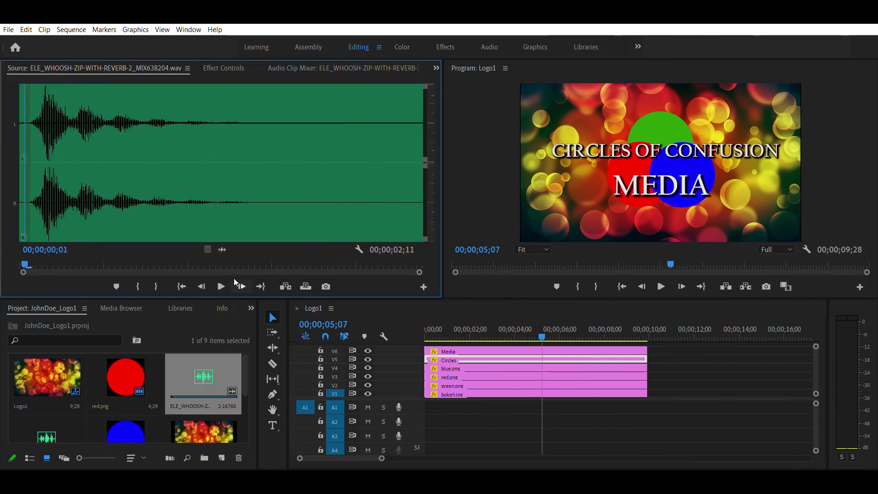
click(220, 275)
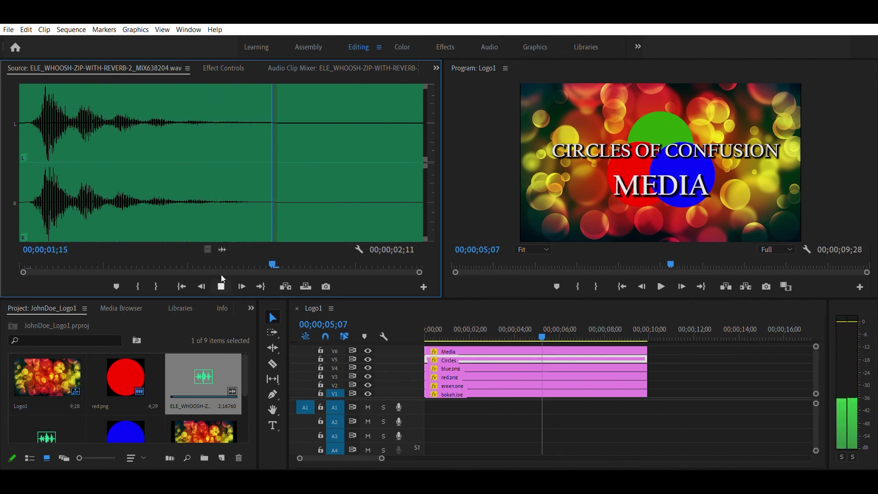
key(space)
- Open ELE_CONFUSION-2_MIX218802.wav as the source and listen to it from its beginning
click(48, 421)
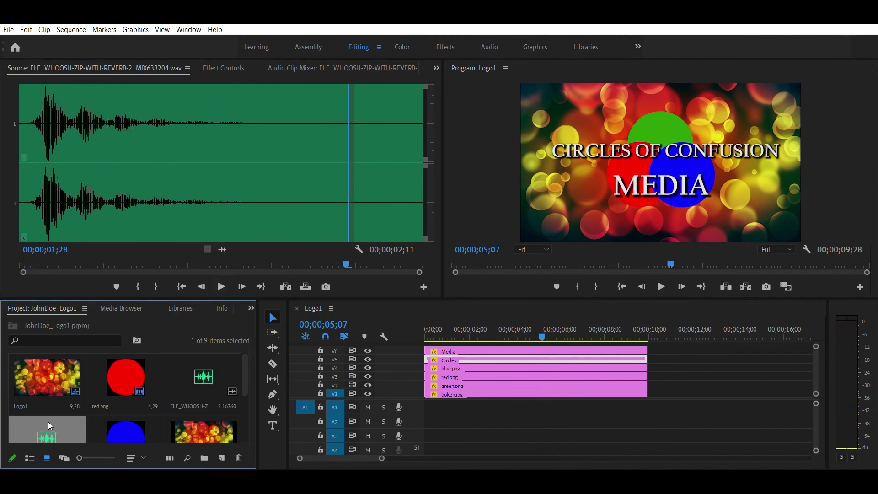
double_click(48, 422)
click(25, 157)
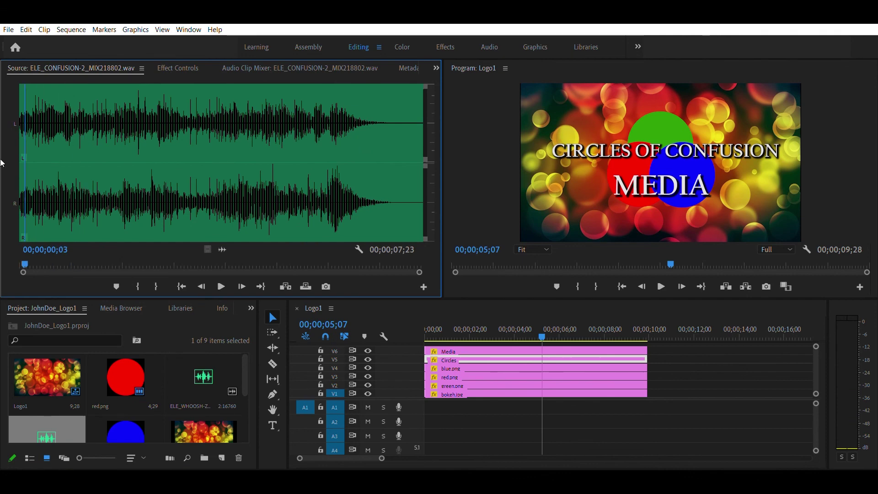
click(222, 281)
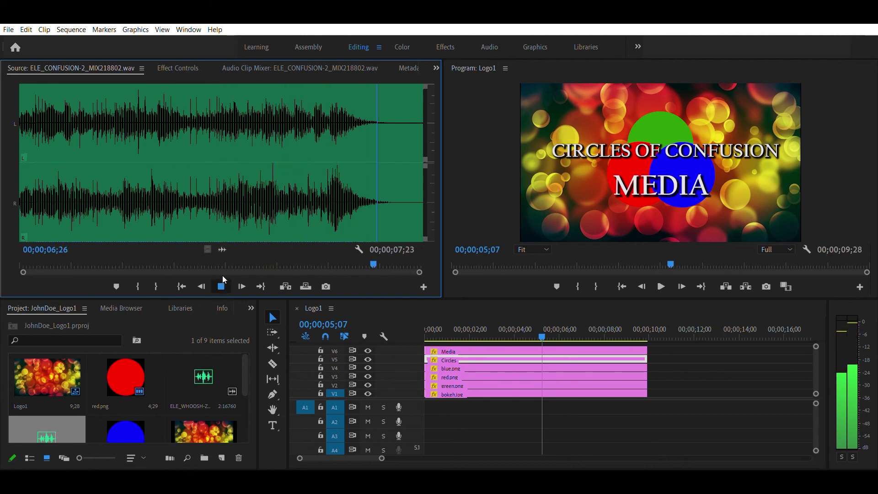
key(space)
- Place the ELE_CONFUSION-2 audio on A1 at the sequence start and the whoosh audio on A2 about one second in
drag(540, 332, 382, 337)
drag(69, 423, 430, 401)
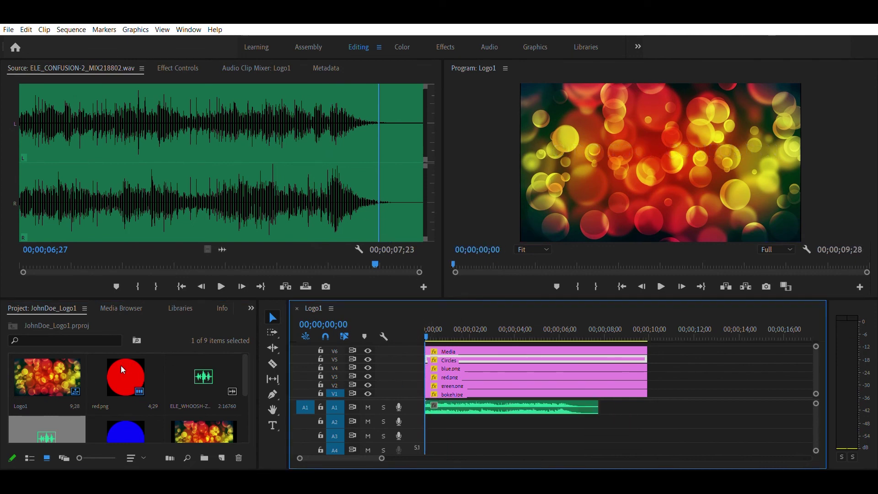
click(195, 358)
drag(203, 361, 451, 418)
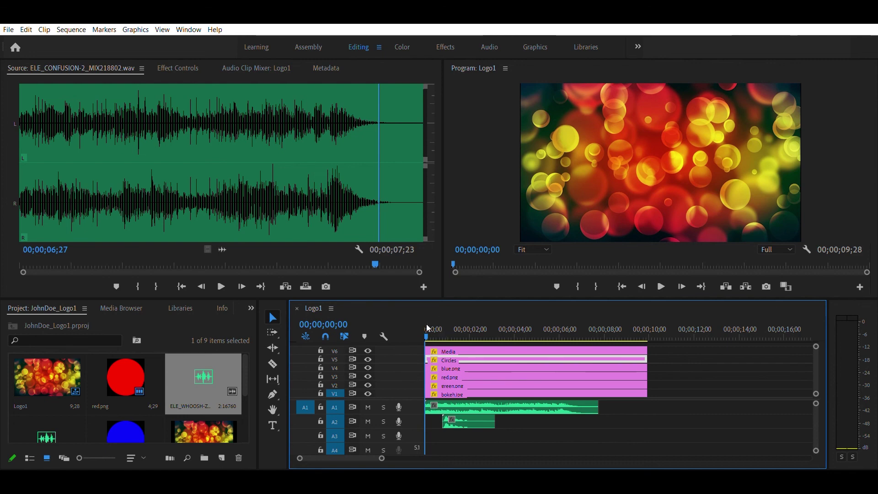
- Play the sequence from the start to review the logo with both sound effects
key(space)
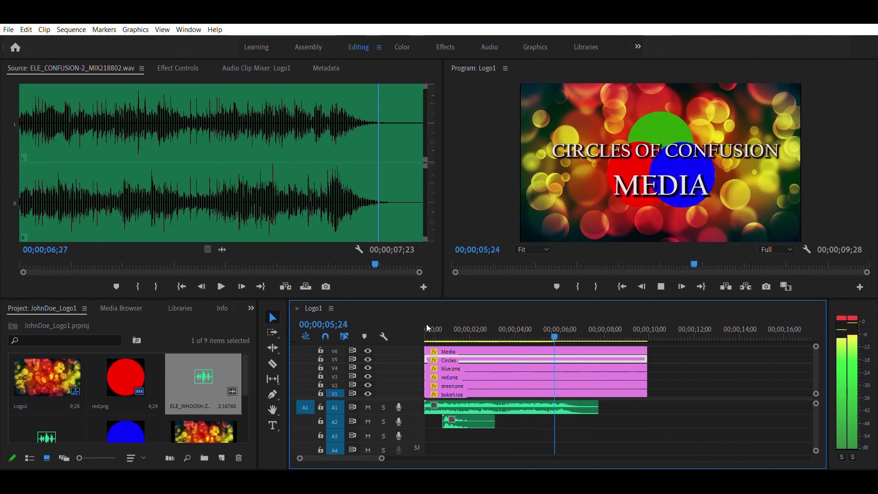
key(space)
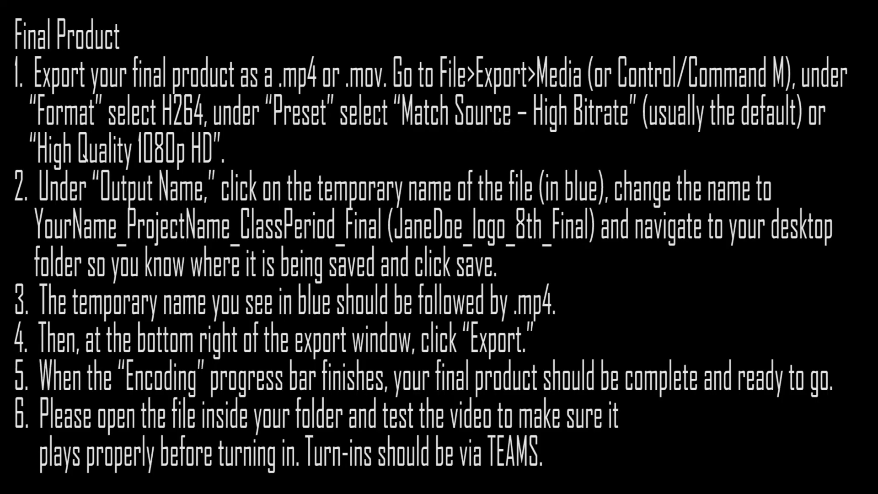